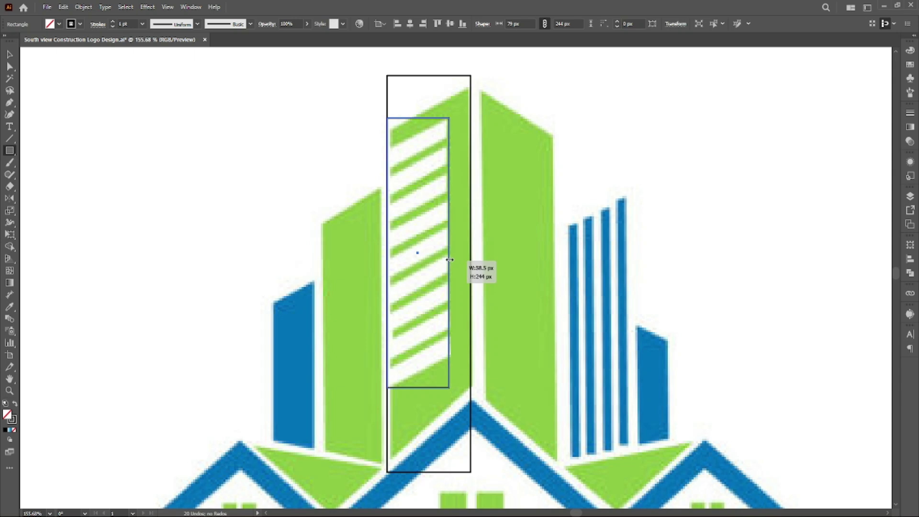
# Create a 58.5 × 18 px rectangle at the top of the striped area and repeat evenly spaced copies down the left tower.
pyautogui.rightClick(402, 385)
pyautogui.click(433, 103)
pyautogui.rightClick(445, 140)
pyautogui.moveTo(481, 184)
pyautogui.click(582, 185)
pyautogui.moveTo(419, 388); pyautogui.dragTo(404, 170)
pyautogui.hotkey('ctrl', 'd')
pyautogui.hotkey('ctrl', 'd')
pyautogui.hotkey('ctrl', 'd')
pyautogui.hotkey('ctrl', 'd')
pyautogui.hotkey('ctrl', 'd')
pyautogui.hotkey('ctrl', 'd')
pyautogui.hotkey('ctrl', 'd')
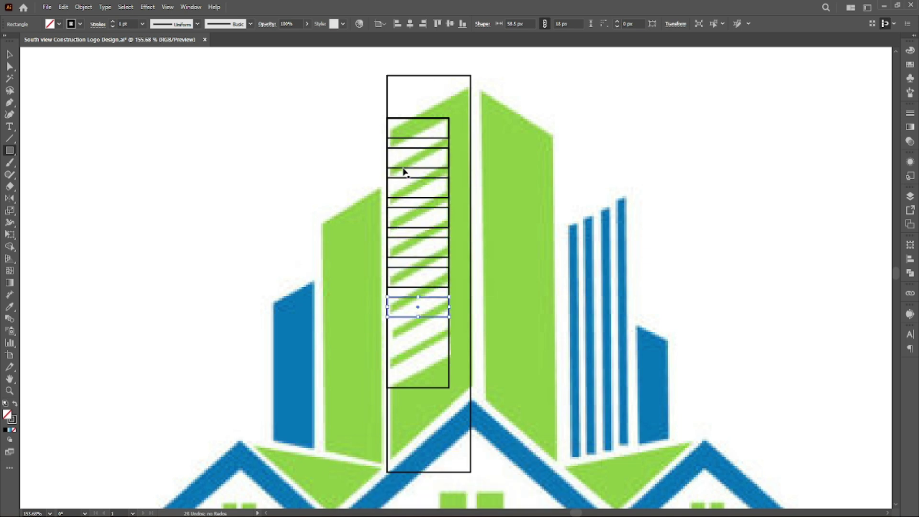
# Delete the tall guide rectangle around the stripes and move the lowest small rectangle down toward the bottom white stripe.
pyautogui.keyDown('ctrl'); pyautogui.click(398, 389); pyautogui.keyUp('ctrl')
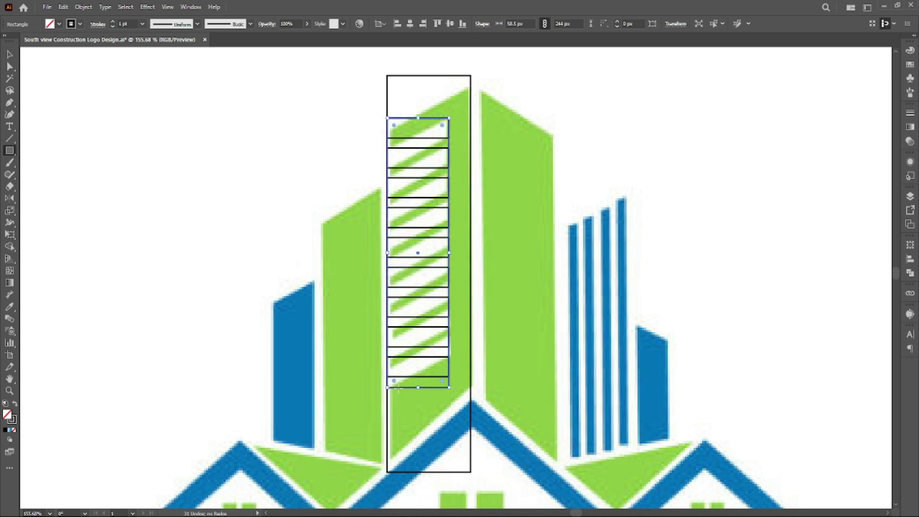
pyautogui.press('Delete')
pyautogui.keyDown('ctrl'); pyautogui.click(397, 377); pyautogui.keyUp('ctrl')
pyautogui.press('Down')
pyautogui.press('Down')
pyautogui.press('Down')
pyautogui.press('Down')
pyautogui.press('Down')
pyautogui.moveTo(396, 376); pyautogui.dragTo(397, 380)
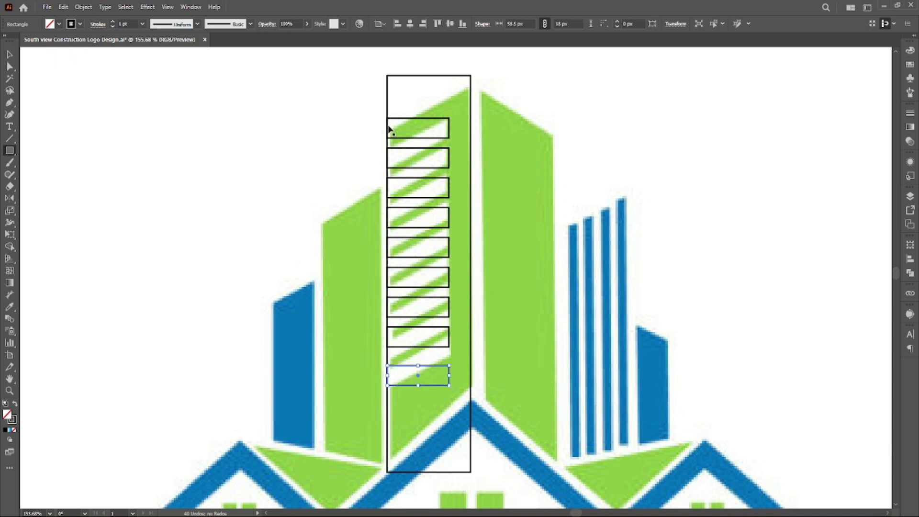
# Lock the reference image and bring the left edge of all rectangles in to the striped tower's left edge.
pyautogui.rightClick(373, 99)
pyautogui.click(84, 7)
pyautogui.moveTo(98, 89)
pyautogui.click(245, 91)
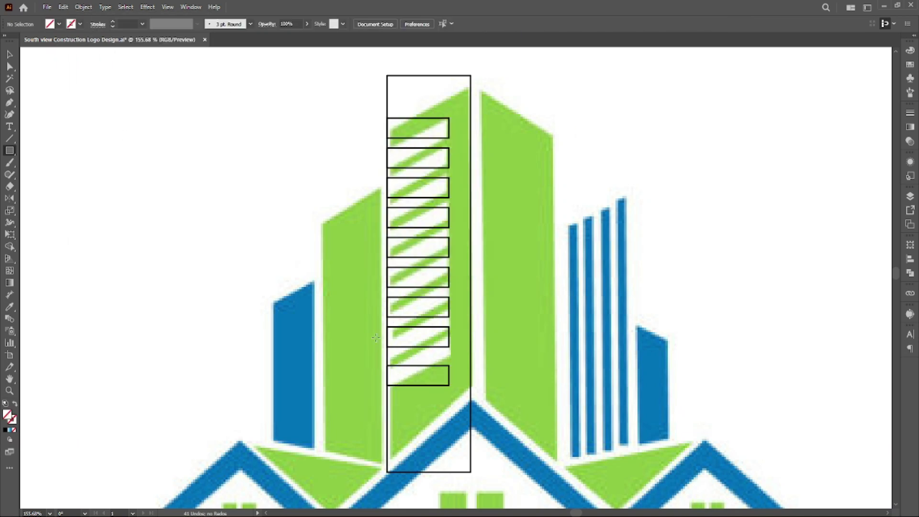
pyautogui.hotkey('ctrl', 'a')
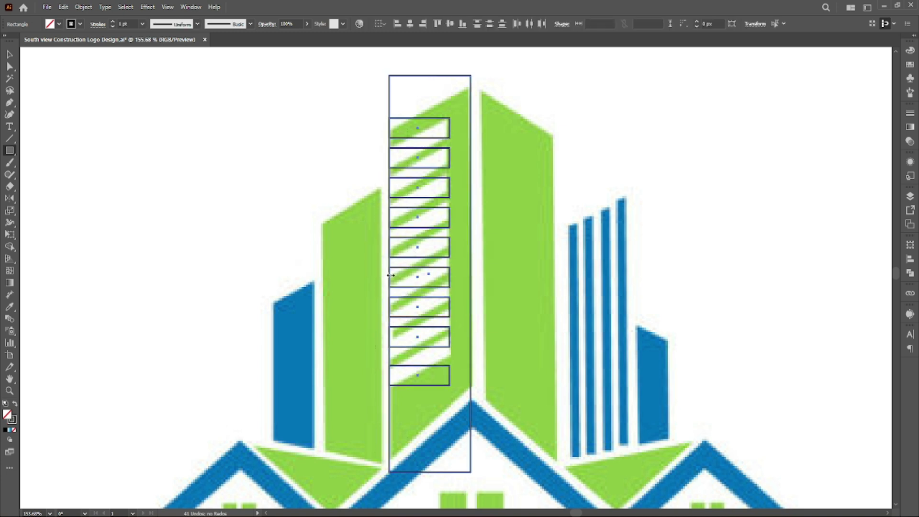
# Shorten the tall rectangle at both ends to match the height of the striped green tower.
pyautogui.click(365, 82)
pyautogui.click(431, 75)
pyautogui.moveTo(431, 76); pyautogui.dragTo(429, 87)
pyautogui.moveTo(433, 472); pyautogui.dragTo(431, 460)
# Duplicate the tall rectangle onto the green tower beside it and resize the copy to that tower's width and height.
pyautogui.rightClick(397, 105)
pyautogui.click(407, 136)
pyautogui.rightClick(345, 113)
pyautogui.moveTo(431, 166)
pyautogui.click(471, 168)
pyautogui.moveTo(391, 105); pyautogui.dragTo(484, 115)
pyautogui.moveTo(565, 276); pyautogui.dragTo(555, 289)
pyautogui.moveTo(485, 273); pyautogui.dragTo(482, 275)
# Slant the right tower outline's top and bottom edges and the left outline's bottom edge to follow the reference.
pyautogui.click(10, 68)
pyautogui.moveTo(556, 87); pyautogui.dragTo(555, 139)
pyautogui.moveTo(493, 473); pyautogui.dragTo(471, 386)
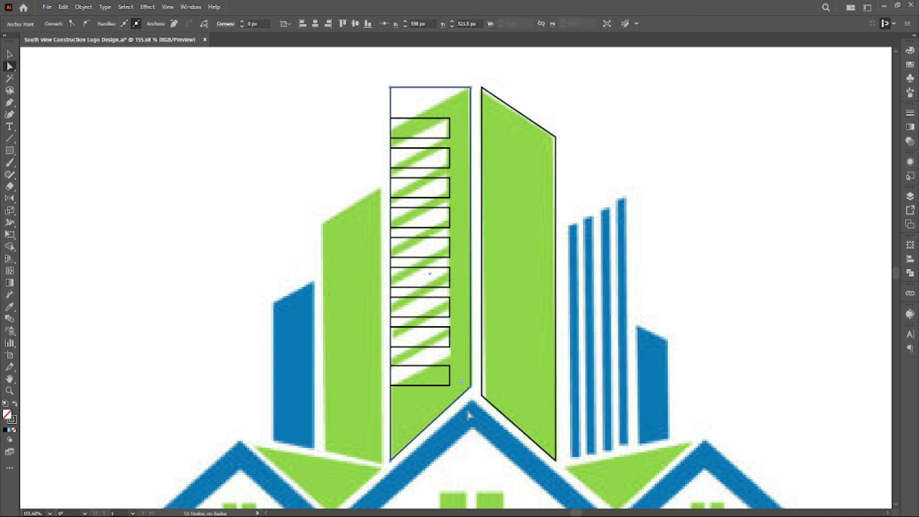
pyautogui.click(469, 415)
pyautogui.moveTo(405, 401); pyautogui.dragTo(405, 401)
pyautogui.click(405, 401)
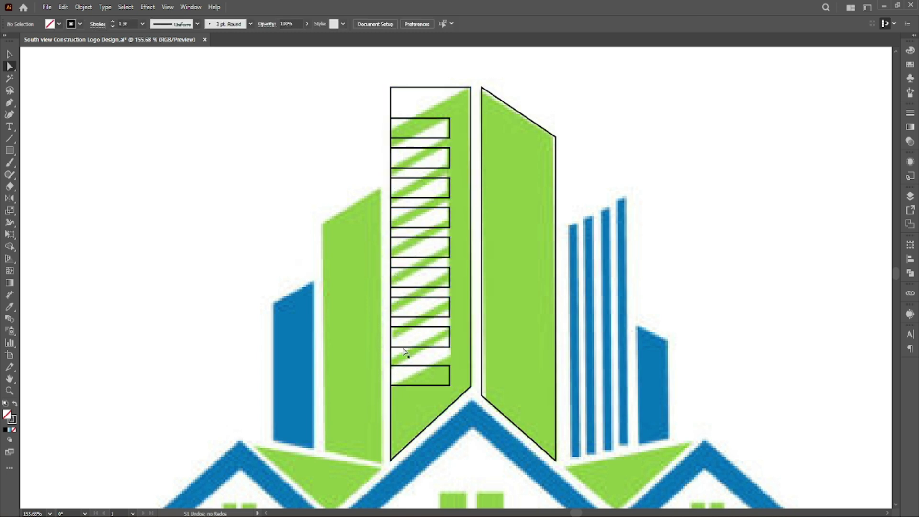
# Delete the lowest stripe rectangle and nudge the one above it down.
pyautogui.click(424, 382)
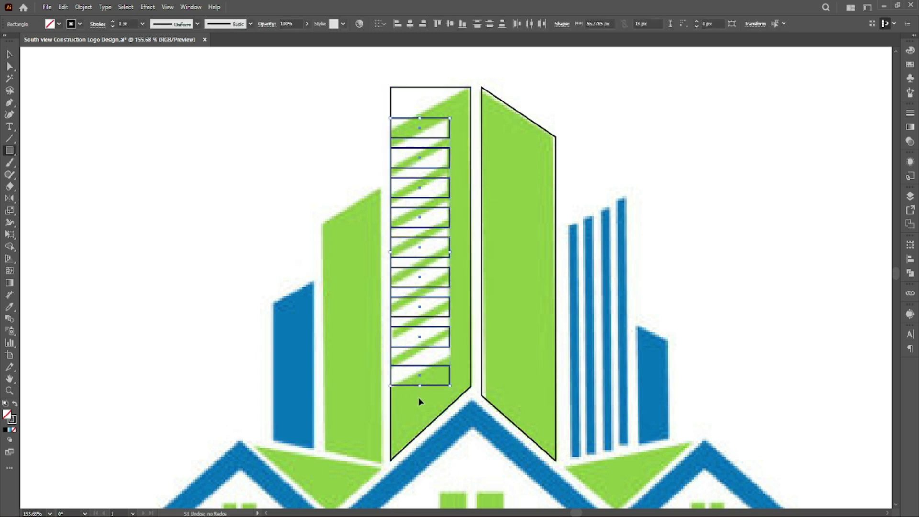
pyautogui.keyDown('ctrl'); pyautogui.click(421, 385); pyautogui.keyUp('ctrl')
pyautogui.press('Delete')
pyautogui.keyDown('ctrl'); pyautogui.click(430, 348); pyautogui.keyUp('ctrl')
pyautogui.press('Down')
pyautogui.press('Down')
pyautogui.press('Down')
pyautogui.press('Down')
pyautogui.press('Down')
pyautogui.press('Down')
pyautogui.press('Down')
pyautogui.press('Down')
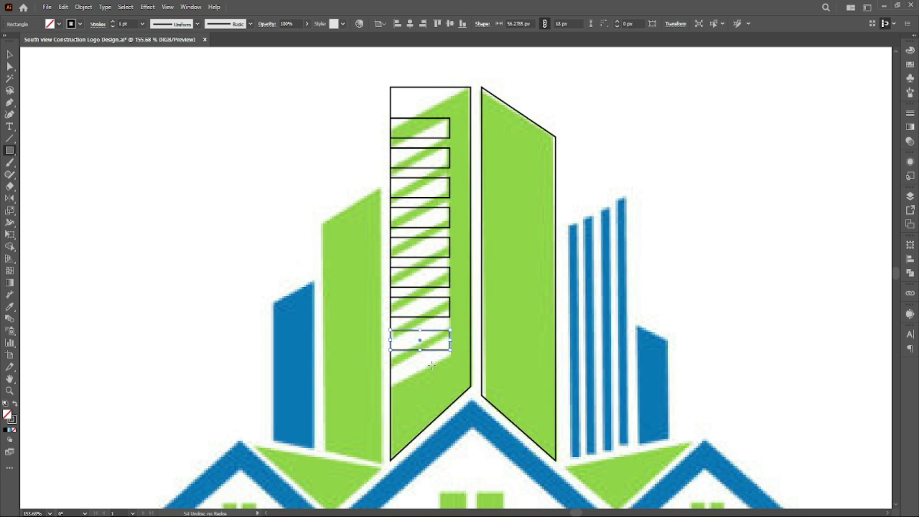
# Distribute the eight stripe rectangles vertically with equal spacing.
pyautogui.moveTo(416, 121); pyautogui.dragTo(414, 120)
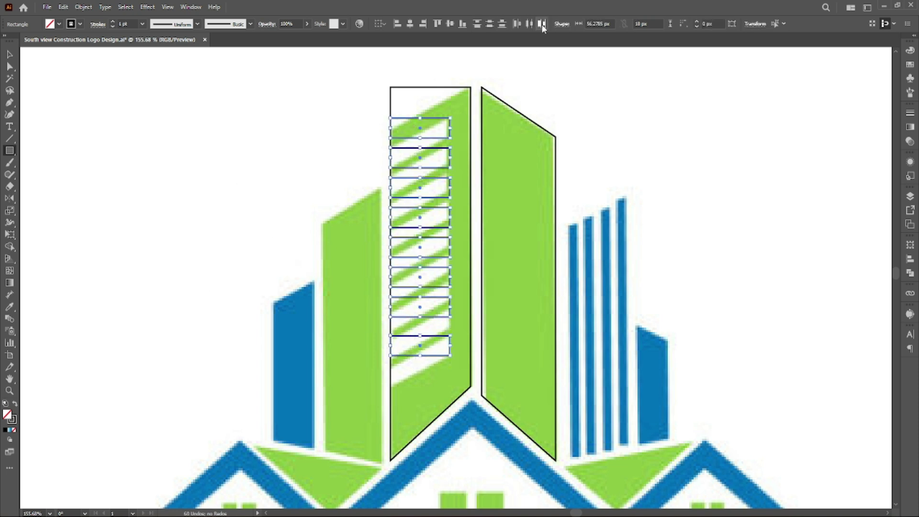
pyautogui.click(493, 23)
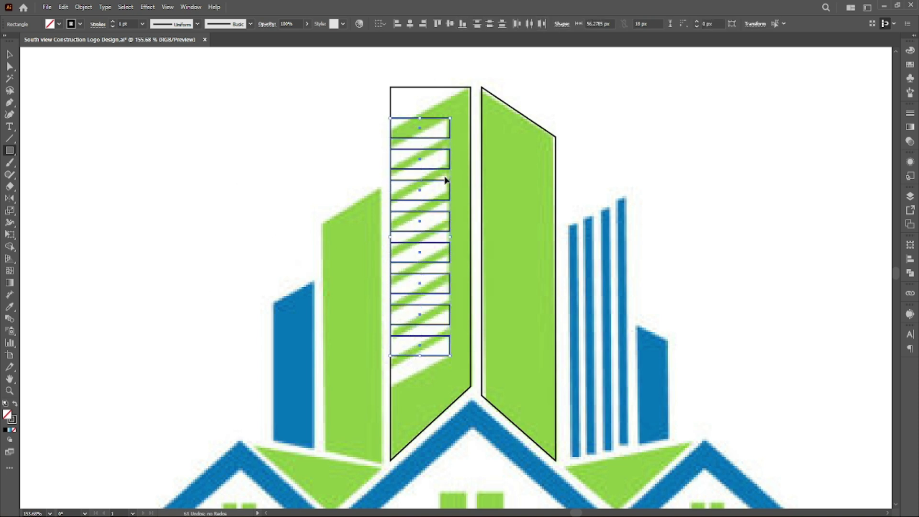
pyautogui.keyDown('ctrl'); pyautogui.click(444, 205); pyautogui.keyUp('ctrl')
pyautogui.keyDown('ctrl'); pyautogui.click(450, 137); pyautogui.keyUp('ctrl')
pyautogui.keyDown('ctrl'); pyautogui.click(450, 157); pyautogui.keyUp('ctrl')
pyautogui.keyDown('ctrl'); pyautogui.click(441, 200); pyautogui.keyUp('ctrl')
pyautogui.keyDown('ctrl'); pyautogui.click(437, 212); pyautogui.keyUp('ctrl')
pyautogui.click(450, 254)
pyautogui.click(439, 276)
pyautogui.click(437, 308)
pyautogui.keyDown('ctrl'); pyautogui.click(437, 336); pyautogui.keyUp('ctrl')
# Duplicate a lower stripe rectangle and distribute all nine stripe rectangles vertically with equal spacing.
pyautogui.moveTo(437, 336); pyautogui.dragTo(440, 310)
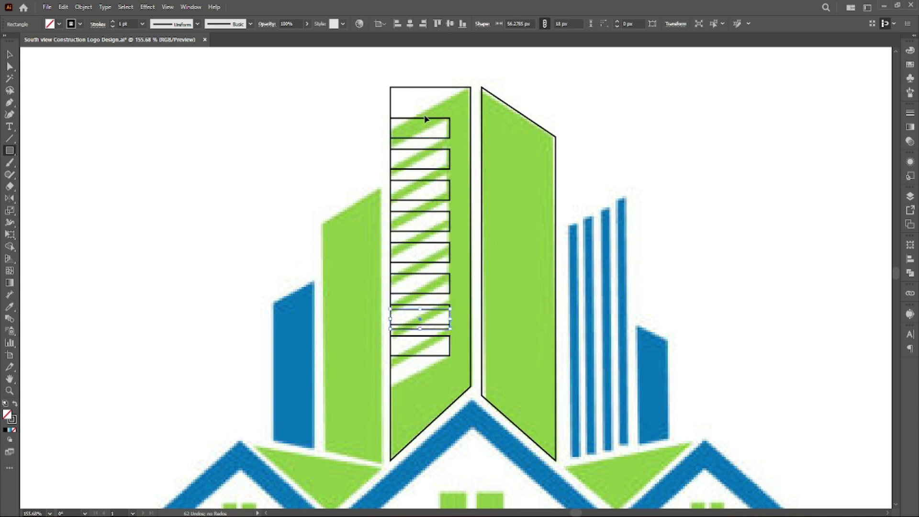
pyautogui.moveTo(413, 76); pyautogui.dragTo(422, 338)
pyautogui.click(490, 24)
pyautogui.click(490, 24)
pyautogui.hotkey('ctrl', 'z')
pyautogui.hotkey('ctrl', 'z')
pyautogui.click(502, 24)
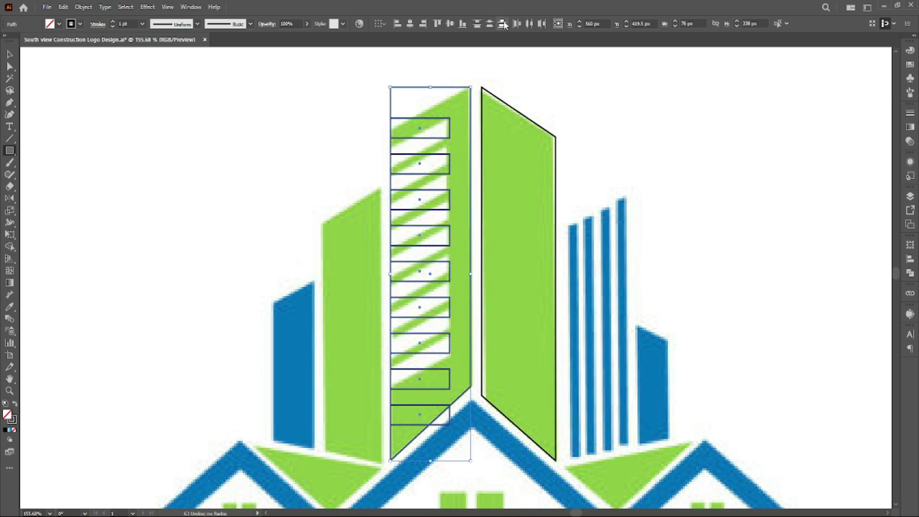
pyautogui.hotkey('ctrl', 'z')
pyautogui.hotkey('ctrl', 'z')
pyautogui.click(503, 24)
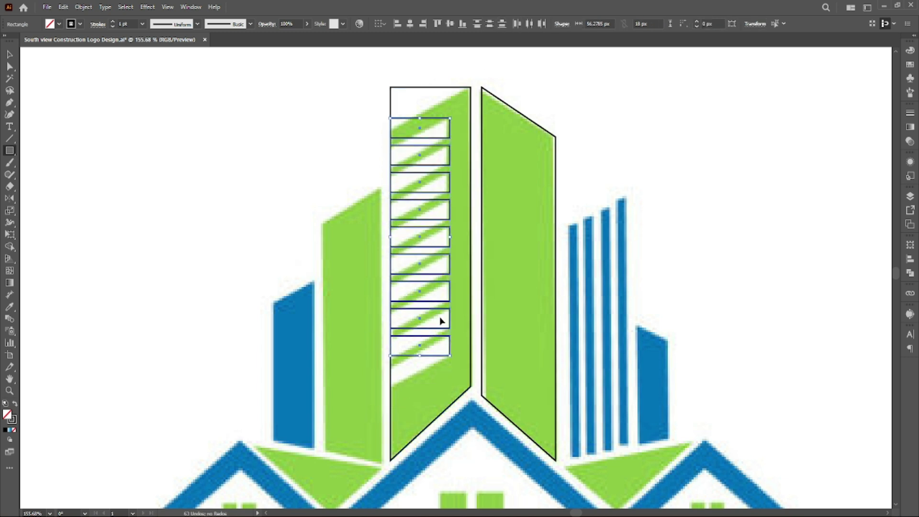
# Slant the left tower outline's top edge and the nine stripe rectangles by moving their corner points.
pyautogui.moveTo(379, 79); pyautogui.dragTo(407, 360)
pyautogui.press('v')
pyautogui.click(10, 66)
pyautogui.moveTo(376, 78); pyautogui.dragTo(402, 365)
pyautogui.moveTo(397, 91); pyautogui.dragTo(420, 394)
pyautogui.press('Up')
pyautogui.hotkey('shift', 'Up')
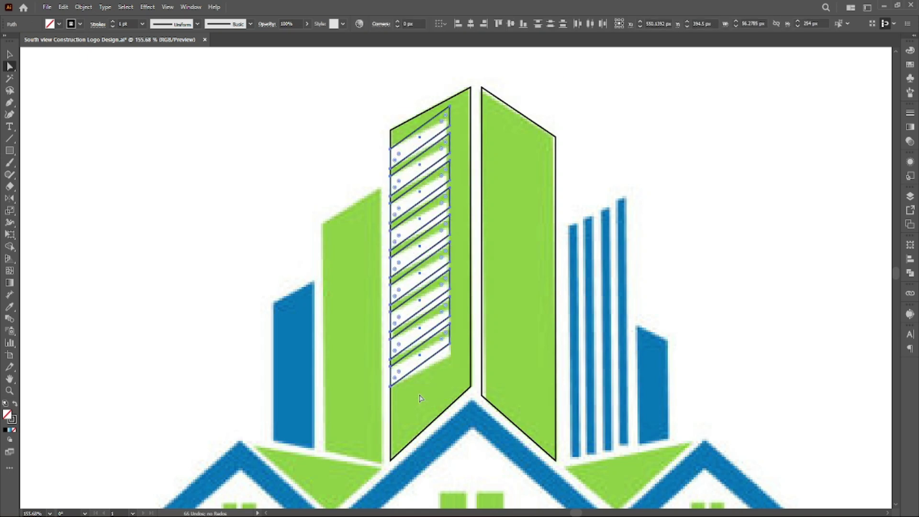
# Lower the right corner points of the nine stripes to match the slope of the white stripes in the reference.
pyautogui.hotkey('ctrl', 'shift', 'a')
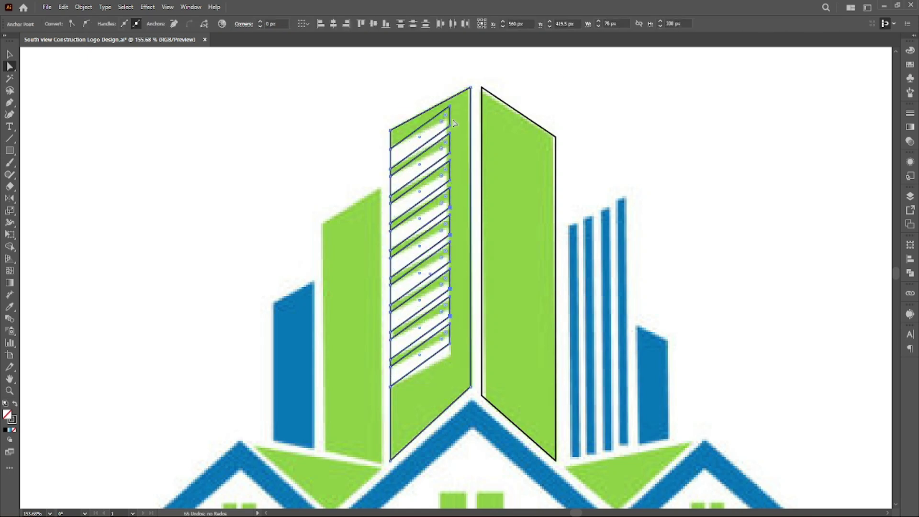
pyautogui.click(444, 359)
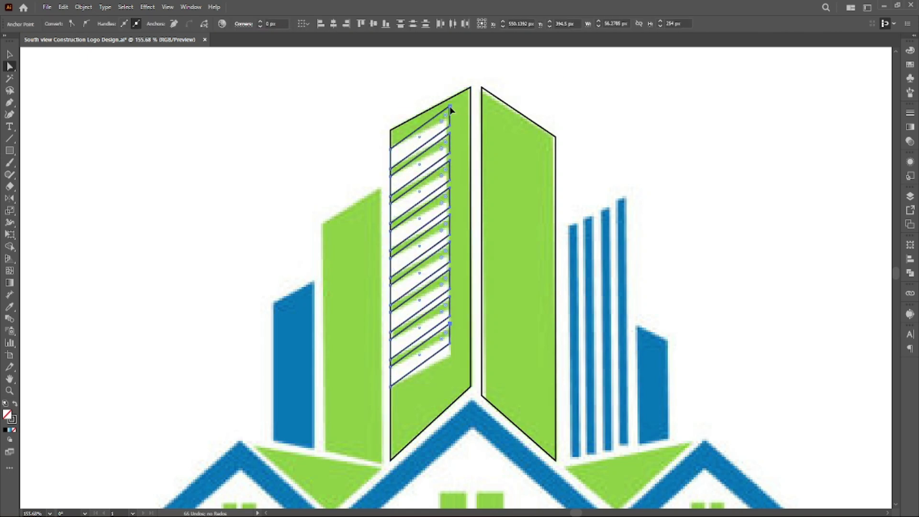
pyautogui.moveTo(449, 107); pyautogui.dragTo(450, 122)
pyautogui.hotkey('ctrl', 'shift', 'a')
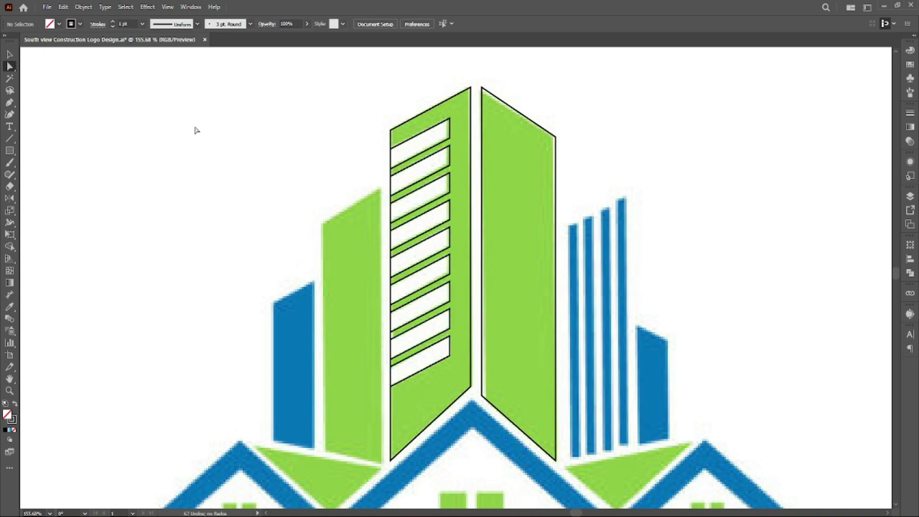
pyautogui.moveTo(384, 114); pyautogui.dragTo(399, 402)
pyautogui.rightClick(394, 355)
pyautogui.click(440, 252)
pyautogui.hotkey('ctrl', 'z')
pyautogui.hotkey('ctrl', '8')
pyautogui.hotkey('ctrl', 'z')
# Cut the nine stripes out of the left tower outline with Divide, ungrouping and deleting the stripe pieces.
pyautogui.moveTo(414, 101); pyautogui.dragTo(428, 124)
pyautogui.keyDown('shift'); pyautogui.click(426, 123); pyautogui.keyUp('shift')
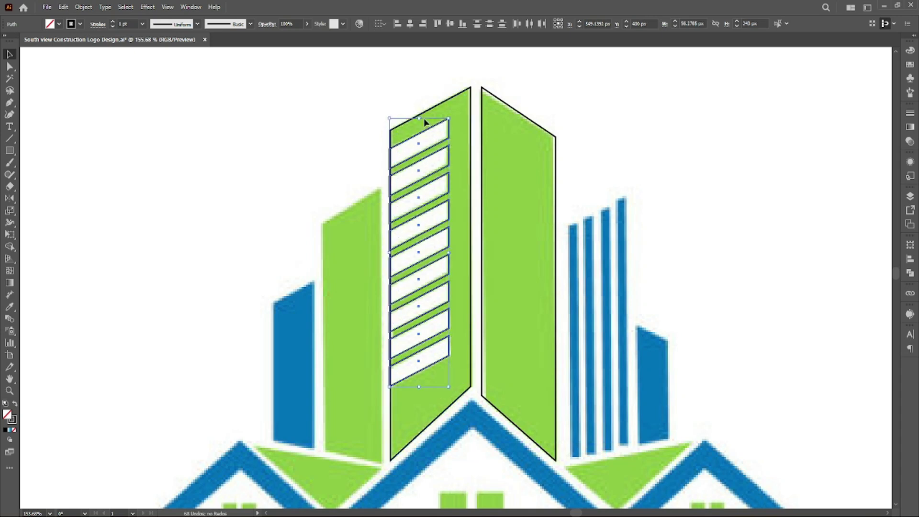
pyautogui.keyDown('shift'); pyautogui.click(451, 91); pyautogui.keyUp('shift')
pyautogui.click(910, 273)
pyautogui.click(800, 293)
pyautogui.rightClick(449, 160)
pyautogui.click(469, 312)
pyautogui.keyDown('shift'); pyautogui.click(455, 95); pyautogui.keyUp('shift')
pyautogui.press('Delete')
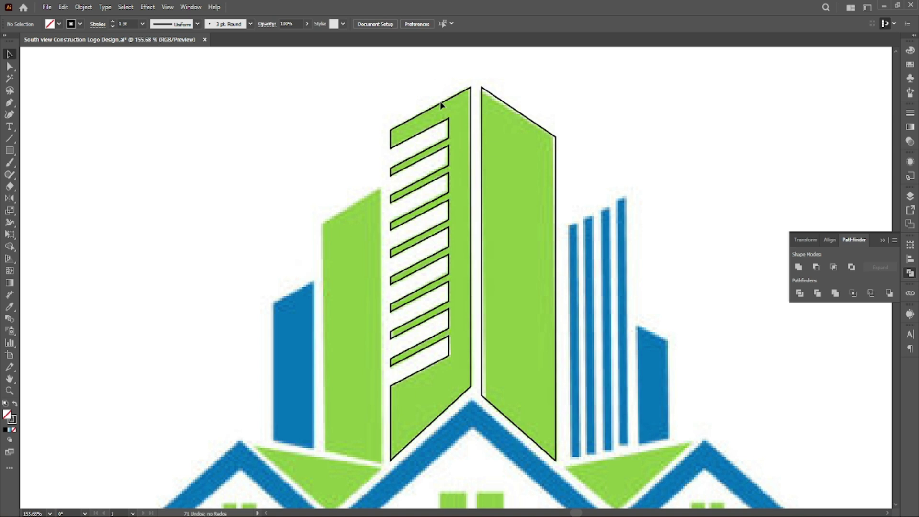
# Outline the green building left of the striped tower with a rectangle and copy it in place.
pyautogui.moveTo(509, 338); pyautogui.dragTo(503, 315)
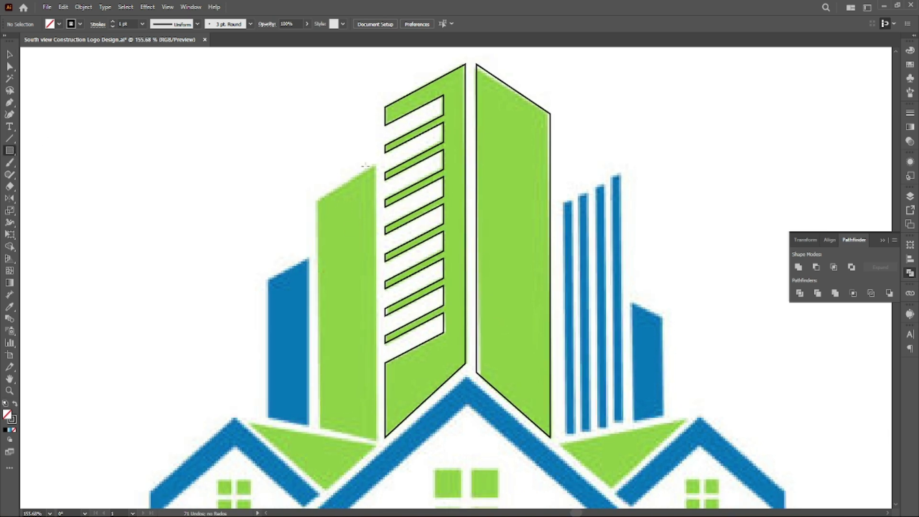
pyautogui.moveTo(377, 164); pyautogui.dragTo(318, 445)
pyautogui.rightClick(312, 203)
pyautogui.click(332, 220)
pyautogui.rightClick(308, 206)
pyautogui.moveTo(357, 243)
pyautogui.click(444, 242)
# Move the rectangle copy onto the far-left blue building and resize it to 39 × 171 px.
pyautogui.hotkey('shift', 'Left')
pyautogui.hotkey('shift', 'Left')
pyautogui.hotkey('shift', 'Left')
pyautogui.hotkey('shift', 'Left')
pyautogui.hotkey('shift', 'Left')
pyautogui.hotkey('shift', 'Left')
pyautogui.hotkey('shift', 'Left')
pyautogui.moveTo(327, 307); pyautogui.dragTo(309, 307)
pyautogui.moveTo(289, 163); pyautogui.dragTo(289, 258)
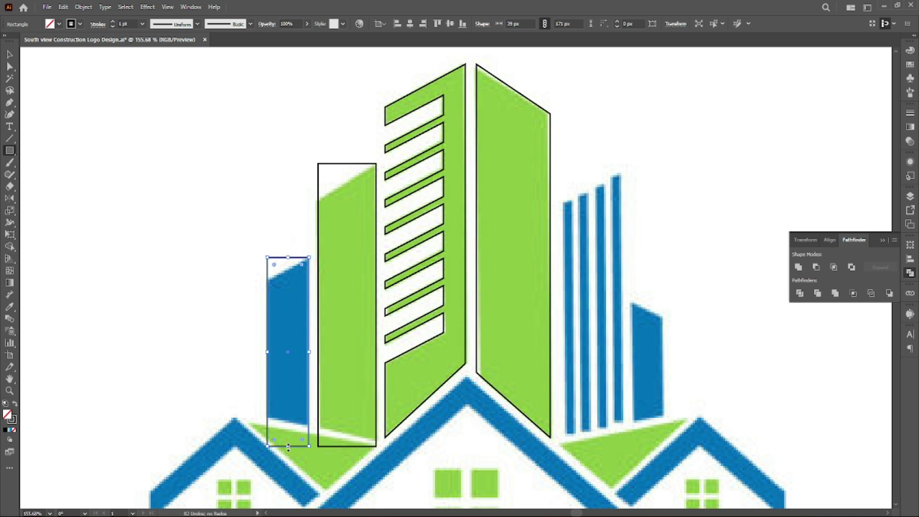
# Lower the top-left corner points of the two left building outlines to follow their slanted roofs.
pyautogui.hotkey('ctrl', 'shift', 'a')
pyautogui.press('a')
pyautogui.click(266, 258)
pyautogui.moveTo(267, 258); pyautogui.dragTo(268, 274)
pyautogui.click(319, 164)
pyautogui.moveTo(318, 165); pyautogui.dragTo(319, 199)
pyautogui.click(281, 180)
# View the artwork at 100% and save the document.
pyautogui.moveTo(435, 300); pyautogui.dragTo(365, 297)
pyautogui.hotkey('ctrl', '1')
pyautogui.click(47, 7)
pyautogui.click(65, 100)
# Draw a rectangle about 32 × 120 px over the far-right blue building and lower its top-right corner to slant the roof.
pyautogui.click(10, 55)
pyautogui.click(9, 150)
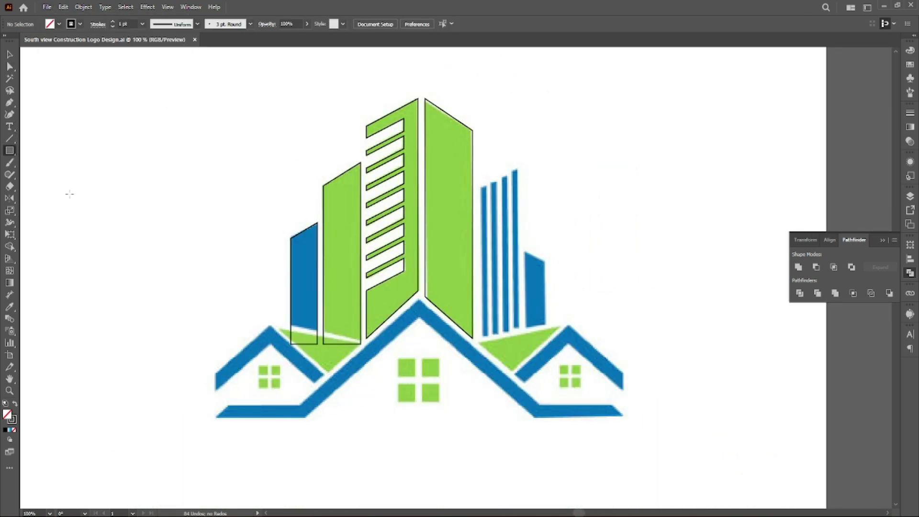
pyautogui.scroll(3, 512, 268)
pyautogui.moveTo(534, 235); pyautogui.dragTo(572, 389)
pyautogui.press('a')
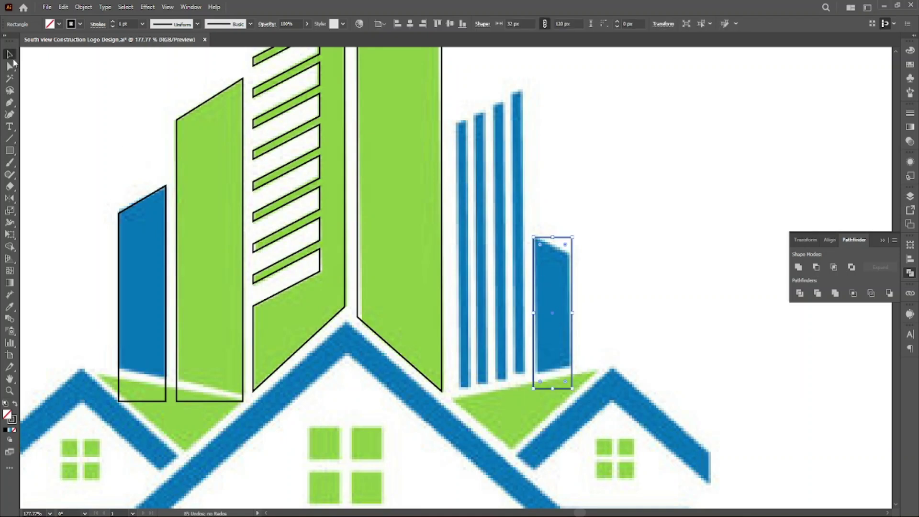
pyautogui.moveTo(572, 238); pyautogui.dragTo(568, 260)
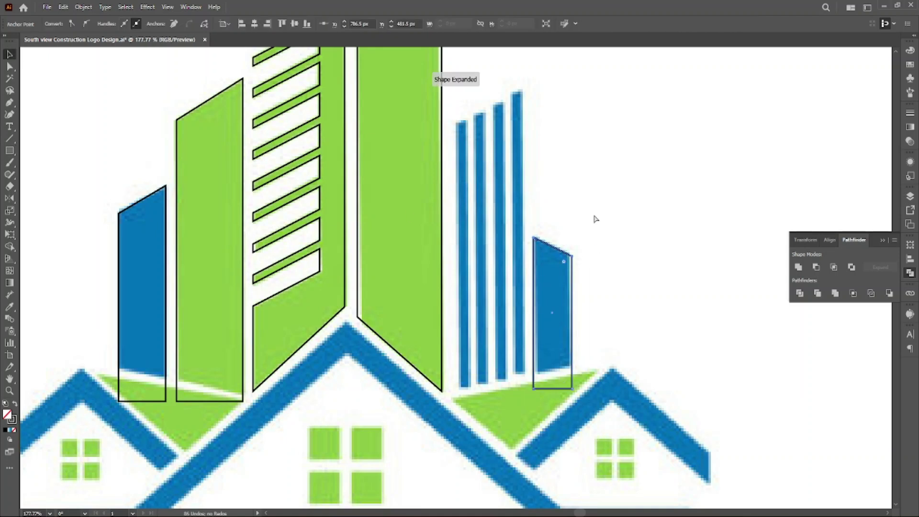
pyautogui.click(595, 217)
# Create a triangle 86.6 px wide and 75 px high with the Polygon tool.
pyautogui.click(9, 54)
pyautogui.scroll(-1, 552, 387)
pyautogui.moveTo(10, 151); pyautogui.dragTo(28, 185)
pyautogui.click(183, 223)
pyautogui.press('Return')
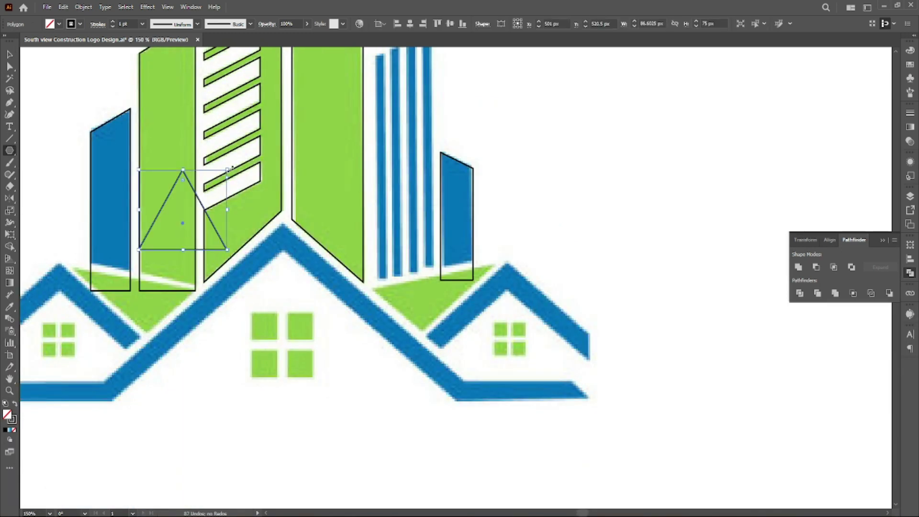
# Move the triangle onto the right green roof piece and adjust its size and corner points to match.
pyautogui.moveTo(232, 165); pyautogui.dragTo(405, 303)
pyautogui.moveTo(424, 250); pyautogui.dragTo(496, 266)
pyautogui.click(9, 66)
pyautogui.moveTo(378, 291); pyautogui.dragTo(375, 289)
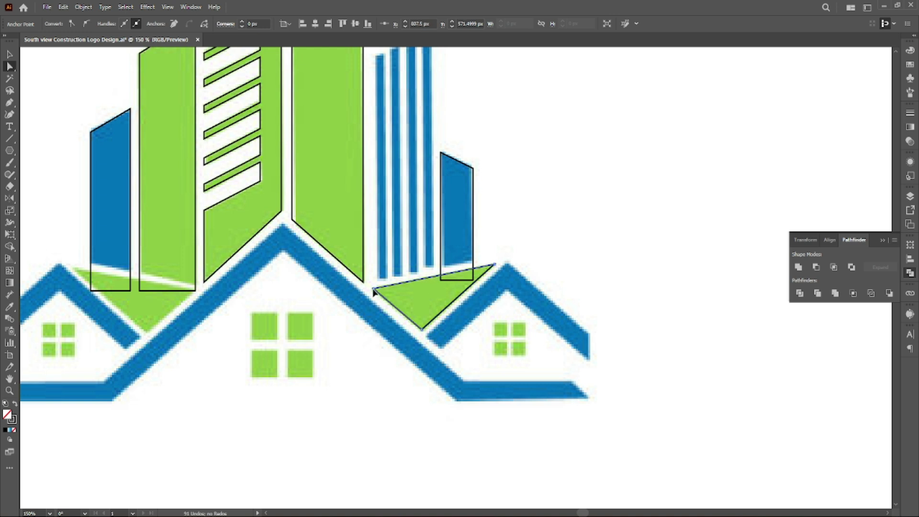
pyautogui.click(341, 306)
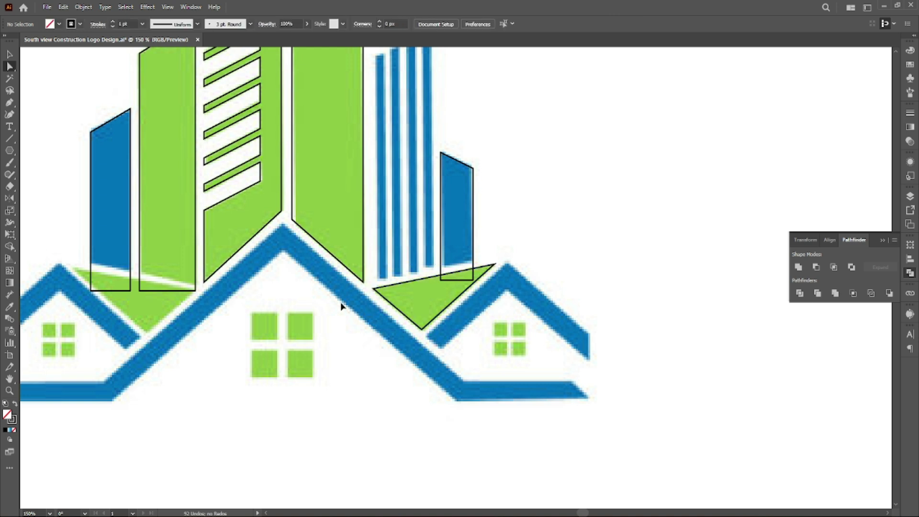
# Duplicate the roof triangle, mirror the copy left to right and place it over the left green roof piece.
pyautogui.rightClick(409, 303)
pyautogui.click(413, 232)
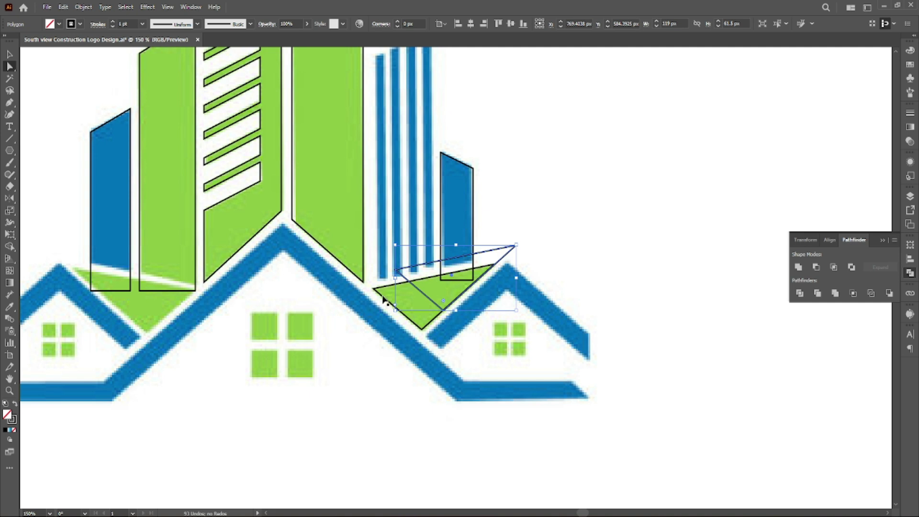
pyautogui.doubleClick(9, 197)
pyautogui.press('Return')
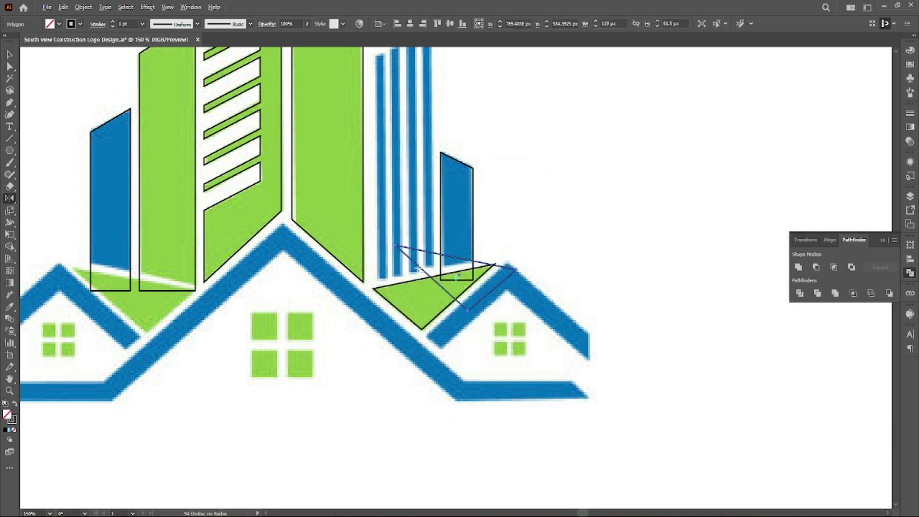
pyautogui.click(11, 55)
pyautogui.moveTo(421, 272); pyautogui.dragTo(100, 293)
pyautogui.press('Left')
pyautogui.click(316, 321)
# Draw a straight horizontal line with the Pen tool across the blue base strips, extending past both ends of the logo.
pyautogui.moveTo(299, 286); pyautogui.dragTo(456, 284)
pyautogui.press('p')
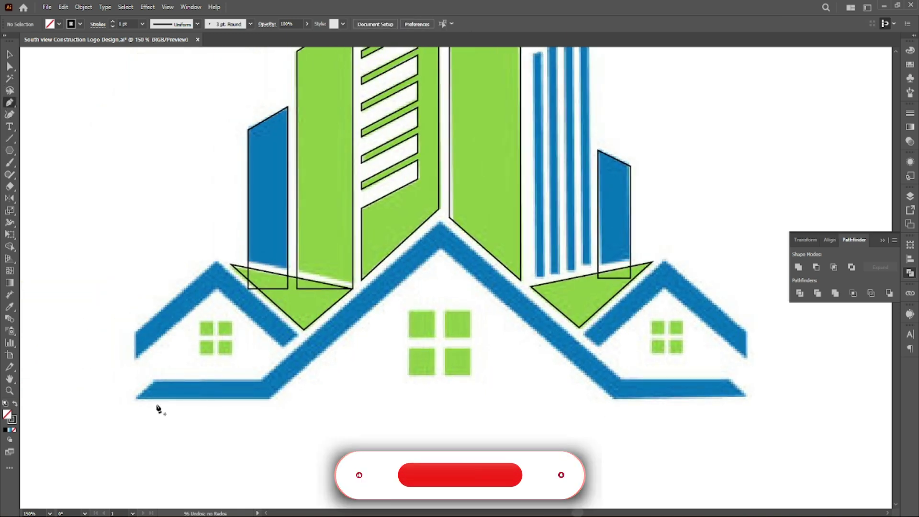
pyautogui.click(103, 387)
pyautogui.click(264, 386)
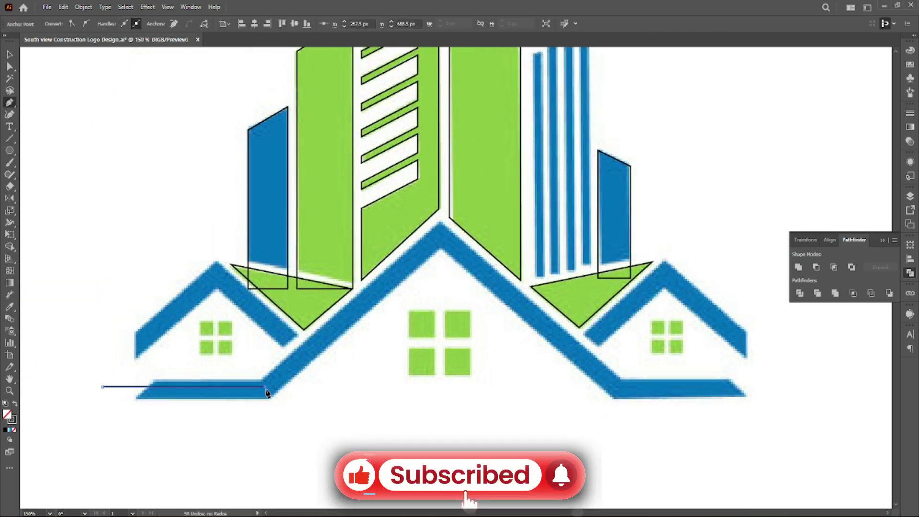
pyautogui.click(441, 234)
pyautogui.hotkey('ctrl', 'z')
pyautogui.hotkey('ctrl', 'z')
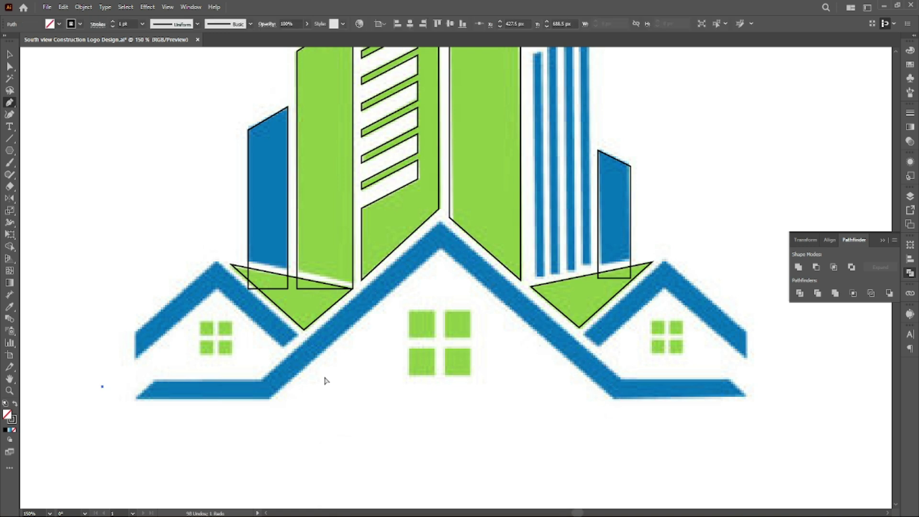
pyautogui.click(782, 387)
pyautogui.keyDown('ctrl'); pyautogui.click(220, 414); pyautogui.keyUp('ctrl')
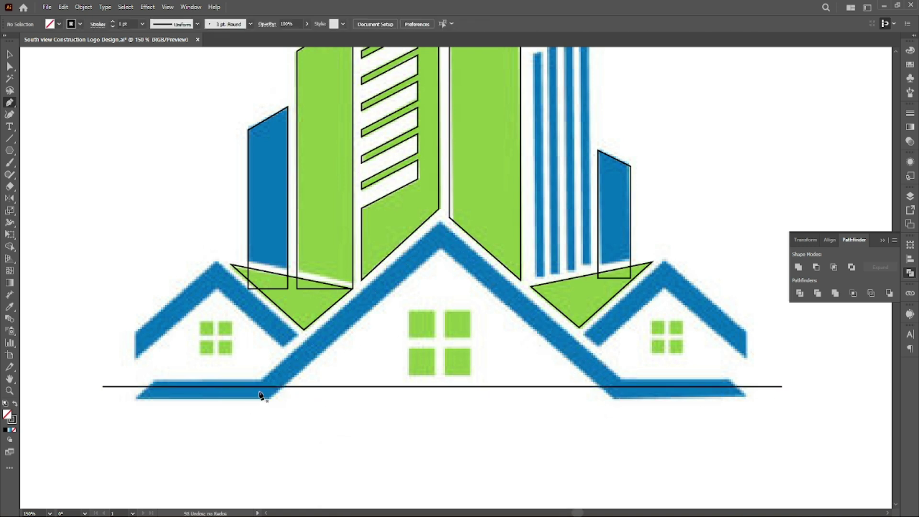
# Create a triangle with the Polygon tool and fit it along the centre of the large middle roof, about 337 × 142 px.
pyautogui.click(10, 151)
pyautogui.click(444, 374)
pyautogui.press('Return')
pyautogui.moveTo(489, 361); pyautogui.dragTo(562, 378)
pyautogui.press('Left')
pyautogui.press('Left')
pyautogui.press('Left')
pyautogui.press('Left')
pyautogui.press('Left')
pyautogui.press('Up')
pyautogui.moveTo(440, 442); pyautogui.dragTo(422, 387)
pyautogui.moveTo(325, 311); pyautogui.dragTo(269, 310)
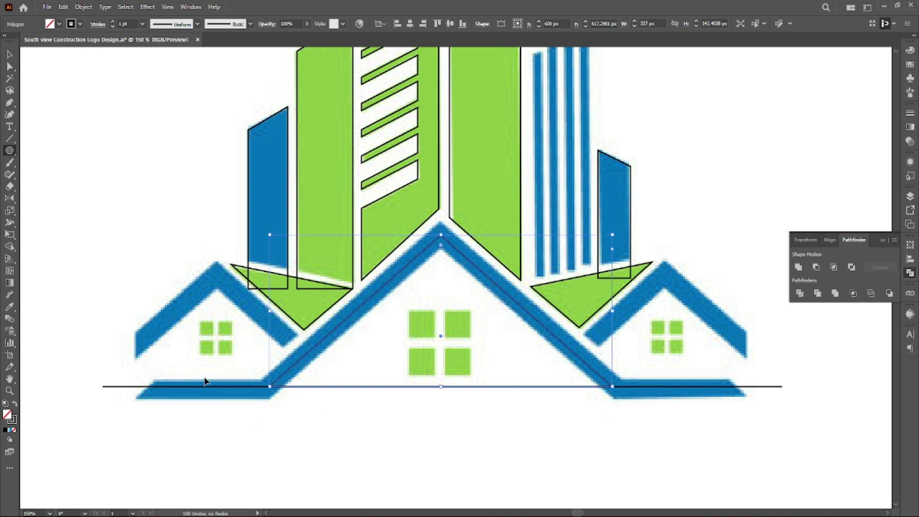
# Hide the horizontal line and delete the base edge of the large roof triangle.
pyautogui.click(204, 387)
pyautogui.click(83, 7)
pyautogui.moveTo(107, 111)
pyautogui.click(237, 111)
pyautogui.click(10, 55)
pyautogui.click(386, 386)
pyautogui.press('Delete')
pyautogui.hotkey('ctrl', 'z')
pyautogui.keyDown('ctrl'); pyautogui.click(386, 435); pyautogui.keyUp('ctrl')
pyautogui.keyDown('ctrl'); pyautogui.click(353, 386); pyautogui.keyUp('ctrl')
pyautogui.press('Delete')
# Show all hidden objects and delete the long horizontal line across the roof base.
pyautogui.click(83, 7)
pyautogui.click(103, 121)
pyautogui.click(111, 129)
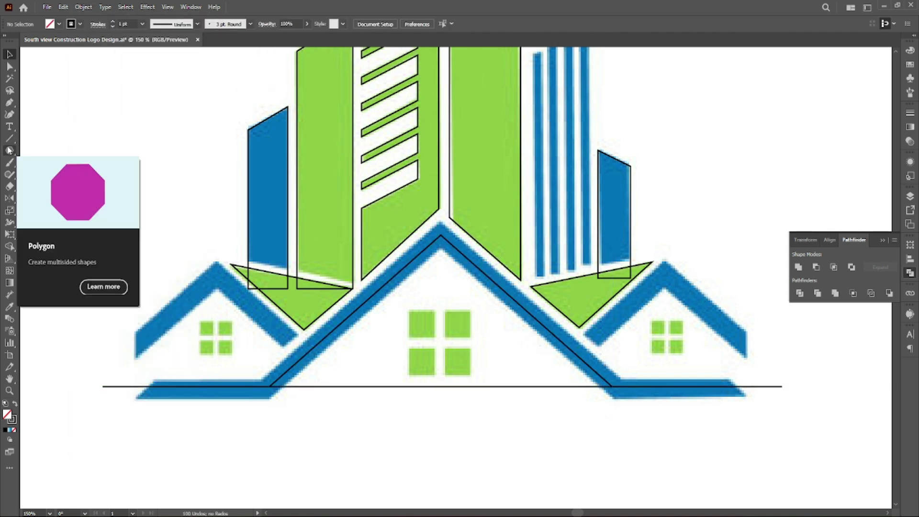
pyautogui.click(323, 386)
pyautogui.press('Delete')
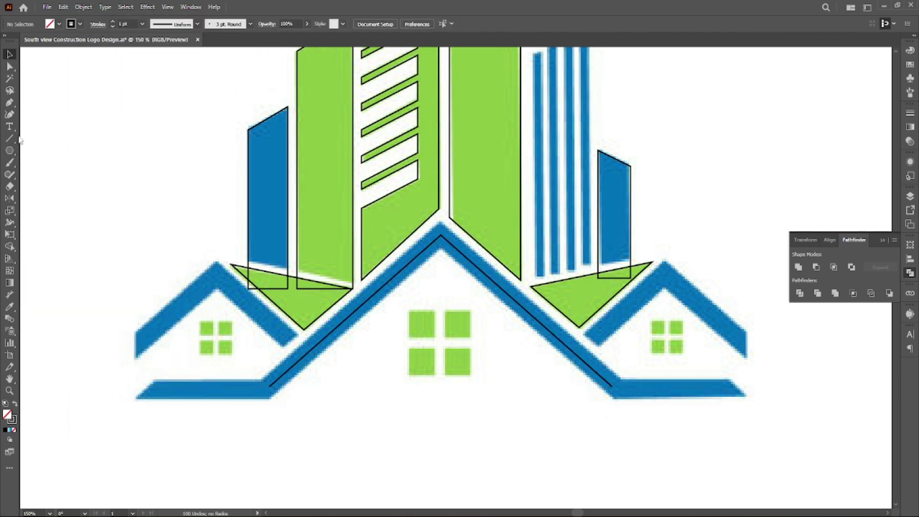
# Extend both lower ends of the large roof path horizontally outward with the Pen tool, making the path about 733 px wide.
pyautogui.press('p')
pyautogui.click(269, 387)
pyautogui.keyDown('shift'); pyautogui.click(85, 387); pyautogui.keyUp('shift')
pyautogui.keyDown('ctrl'); pyautogui.click(498, 385); pyautogui.keyUp('ctrl')
pyautogui.click(612, 386)
pyautogui.keyDown('shift'); pyautogui.click(831, 387); pyautogui.keyUp('shift')
pyautogui.press('v')
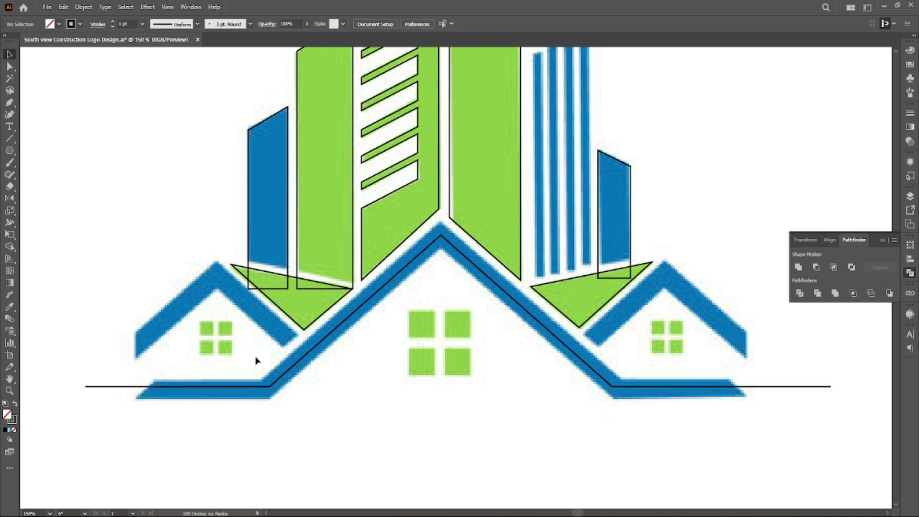
# Offset the large roof path by 10 px with miter joins and remove the original centre path.
pyautogui.click(83, 7)
pyautogui.moveTo(120, 261)
pyautogui.click(249, 298)
pyautogui.moveTo(460, 218); pyautogui.dragTo(546, 106)
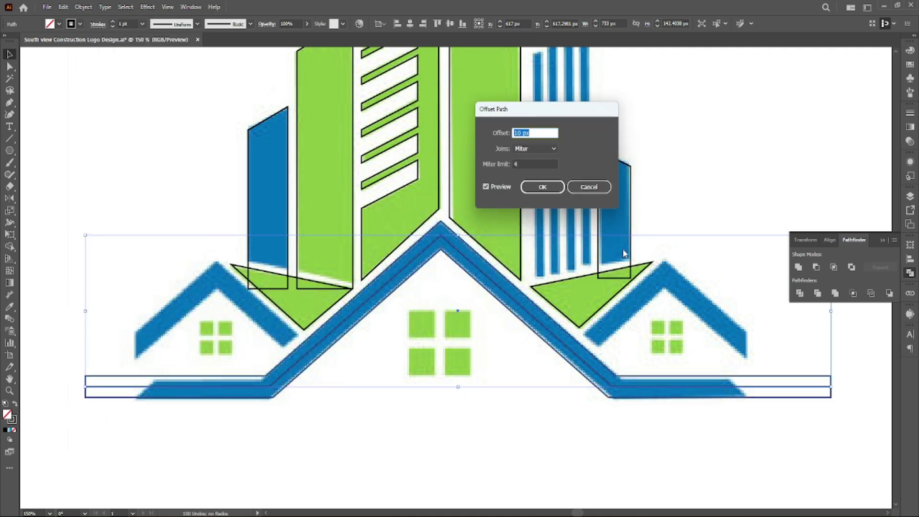
pyautogui.click(542, 187)
pyautogui.click(100, 355)
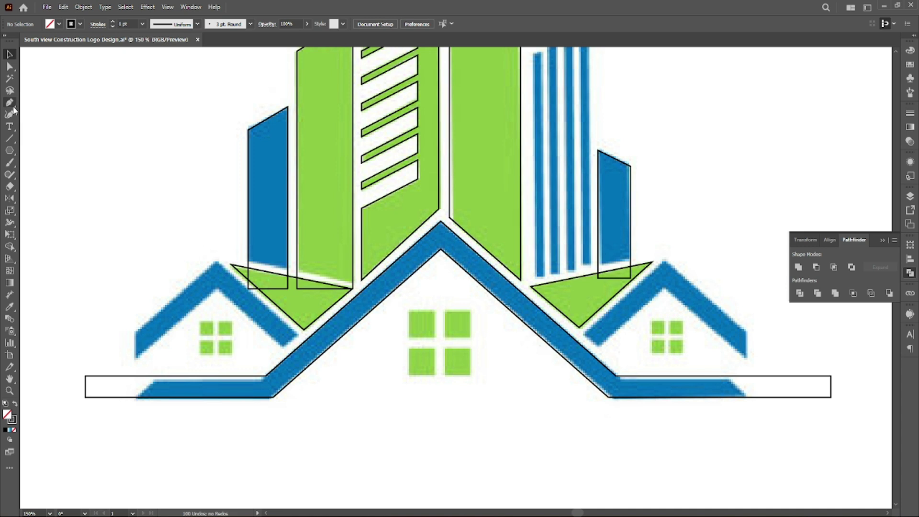
# Create a triangle about 177 px wide over the left small house roof and delete its base edge.
pyautogui.click(10, 152)
pyautogui.click(129, 242)
pyautogui.press('Return')
pyautogui.moveTo(143, 221); pyautogui.dragTo(309, 322)
pyautogui.press('v')
pyautogui.keyDown('ctrl'); pyautogui.click(186, 356); pyautogui.keyUp('ctrl')
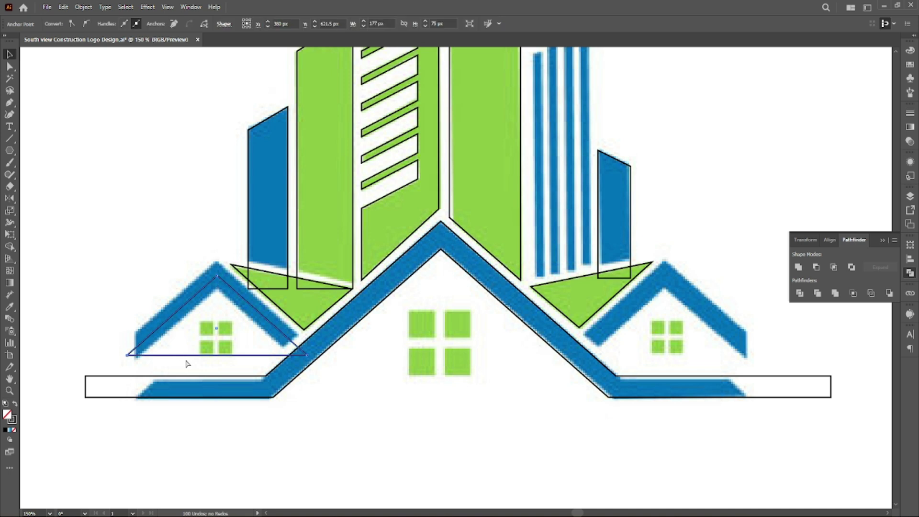
pyautogui.press('Delete')
pyautogui.click(188, 349)
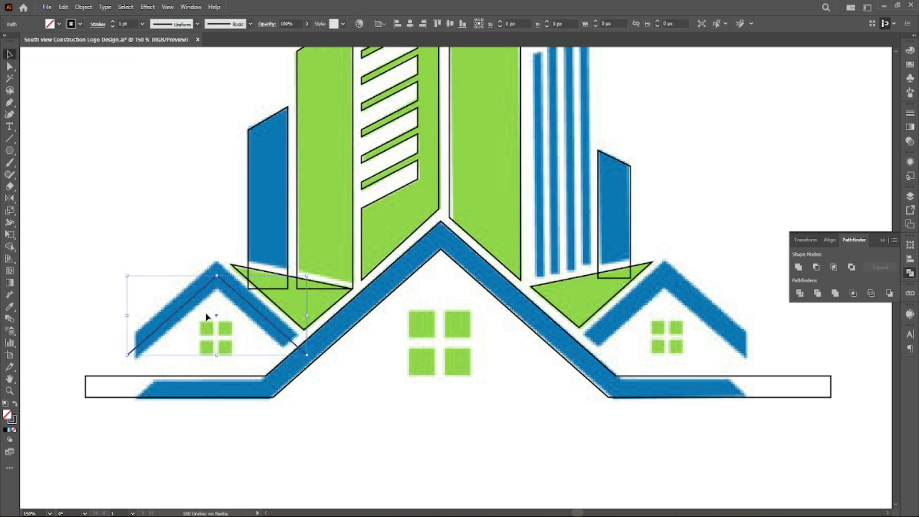
# Offset the left small roof path by 10 px and delete the original centre path.
pyautogui.click(196, 294)
pyautogui.click(84, 7)
pyautogui.moveTo(96, 261)
pyautogui.click(269, 300)
pyautogui.press('Return')
pyautogui.click(199, 338)
pyautogui.click(172, 315)
pyautogui.press('Delete')
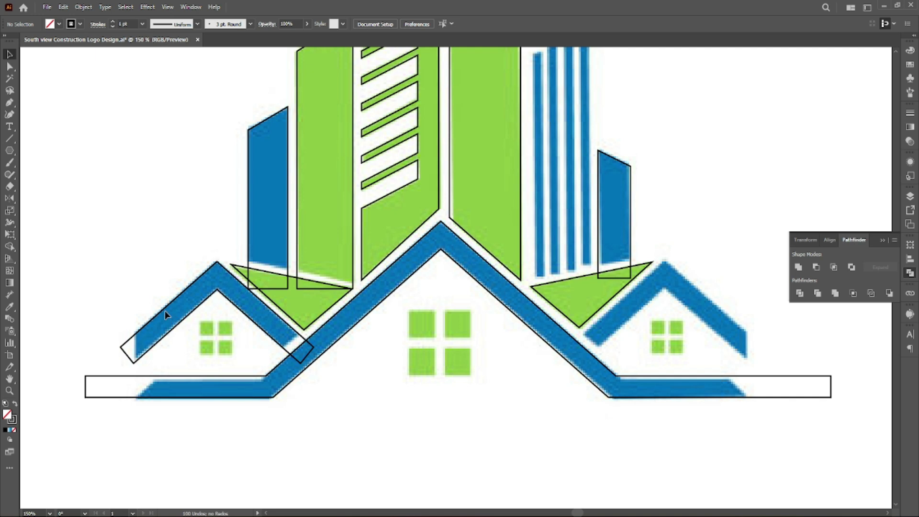
# Cut the left small roof's outer end vertically with a line and Divide, ungroup the result and delete the excess piece.
pyautogui.click(9, 139)
pyautogui.moveTo(133, 406); pyautogui.dragTo(134, 411)
pyautogui.keyDown('ctrl'); pyautogui.keyDown('shift'); pyautogui.click(163, 314); pyautogui.keyUp('shift'); pyautogui.keyUp('ctrl')
pyautogui.click(800, 294)
pyautogui.rightClick(176, 312)
pyautogui.click(206, 192)
pyautogui.moveTo(171, 286); pyautogui.dragTo(192, 329)
pyautogui.press('Delete')
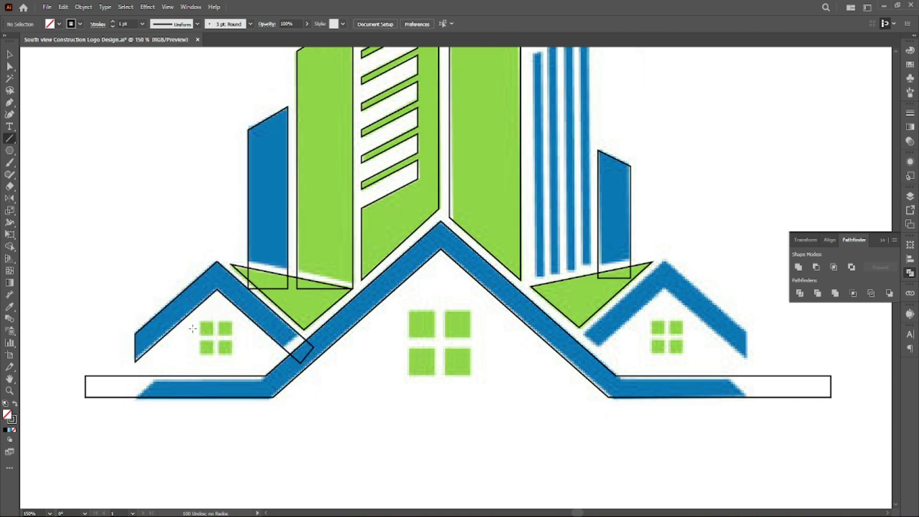
# Duplicate the left small roof outline in place, mirror the copy left to right and position it over the right small roof.
pyautogui.moveTo(180, 297); pyautogui.dragTo(192, 312)
pyautogui.rightClick(172, 298)
pyautogui.click(199, 221)
pyautogui.rightClick(198, 229)
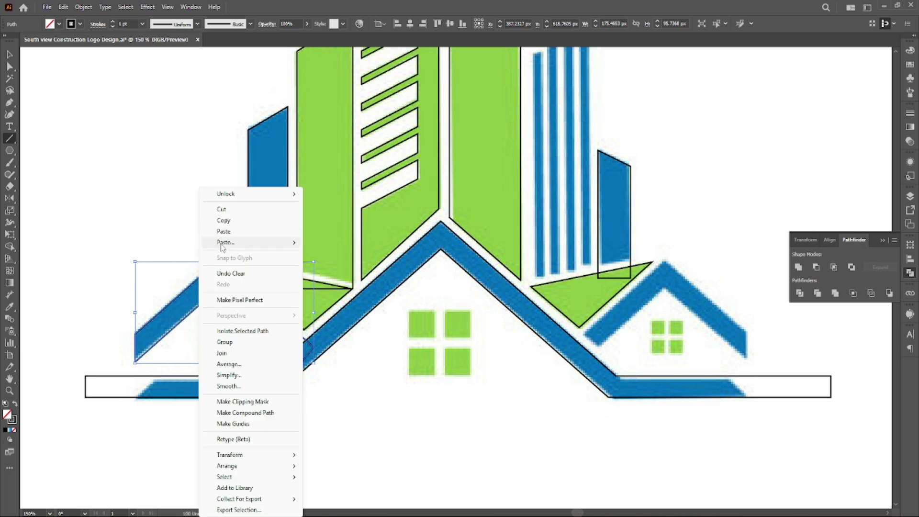
pyautogui.moveTo(222, 243)
pyautogui.click(328, 243)
pyautogui.doubleClick(10, 198)
pyautogui.click(187, 347)
pyautogui.moveTo(180, 335); pyautogui.dragTo(632, 328)
pyautogui.press('Right')
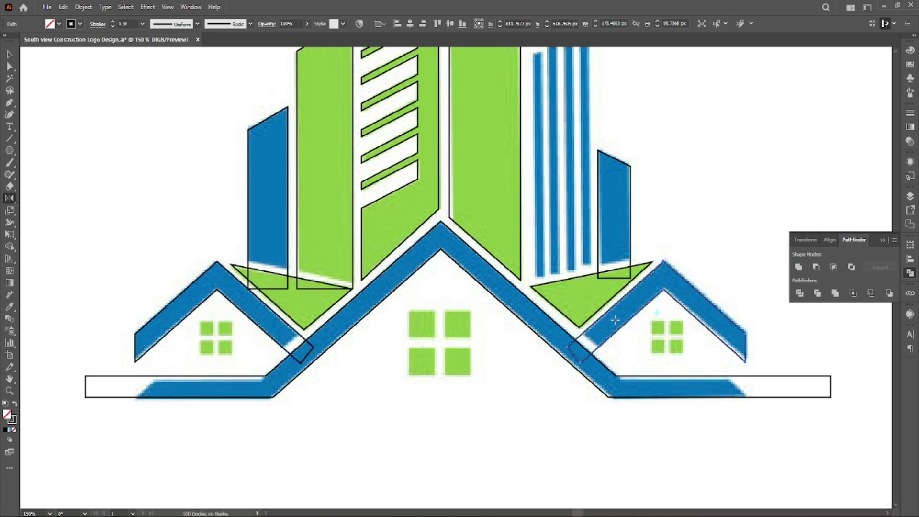
# Draw a rectangle about 9 px wide over the first thin blue bar and duplicate it across the other three bars.
pyautogui.keyDown('ctrl'); pyautogui.click(642, 343); pyautogui.keyUp('ctrl')
pyautogui.moveTo(409, 266); pyautogui.dragTo(384, 348)
pyautogui.rightClick(10, 151)
pyautogui.click(52, 150)
pyautogui.moveTo(507, 123); pyautogui.dragTo(517, 359)
pyautogui.moveTo(512, 160); pyautogui.dragTo(526, 159)
pyautogui.hotkey('ctrl', 'd')
pyautogui.hotkey('ctrl', 'd')
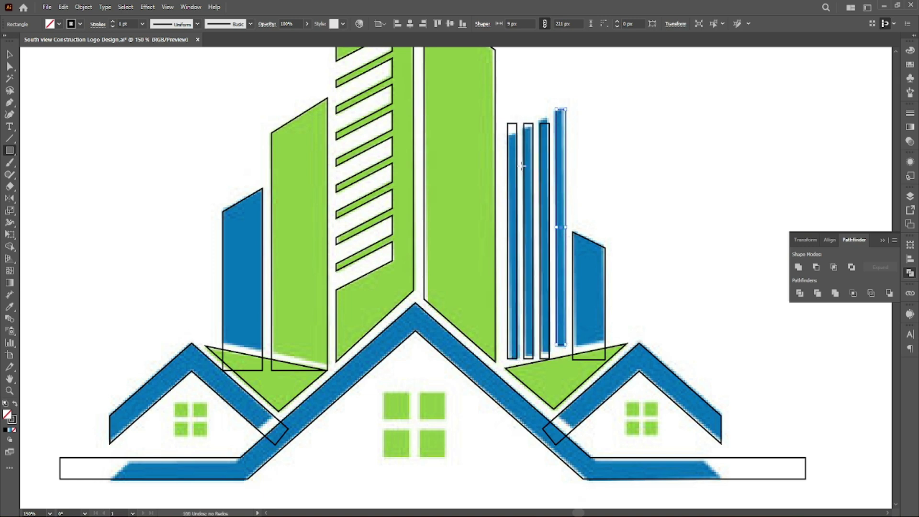
# Raise the thin bar rectangles individually to follow the stepped tops of the blue bars.
pyautogui.keyDown('ctrl'); pyautogui.click(543, 139); pyautogui.keyUp('ctrl')
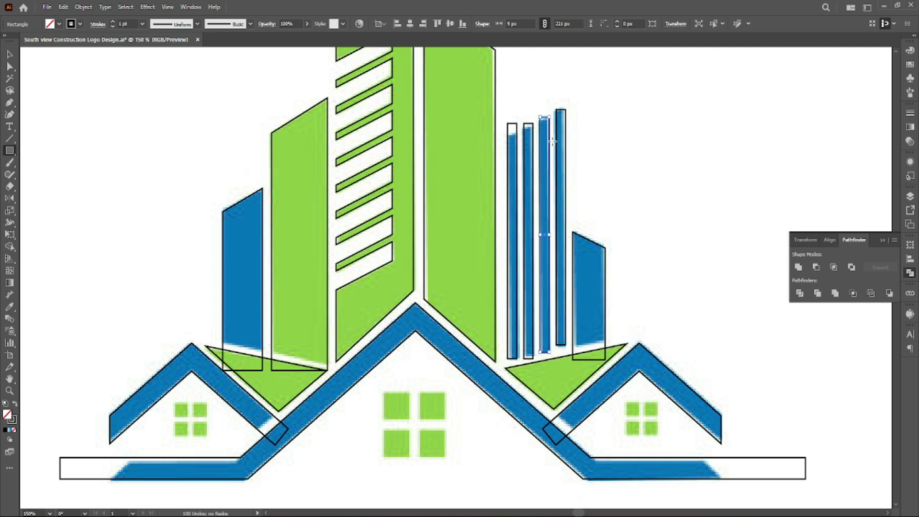
pyautogui.keyDown('ctrl'); pyautogui.click(530, 132); pyautogui.keyUp('ctrl')
pyautogui.keyDown('ctrl'); pyautogui.click(512, 131); pyautogui.keyUp('ctrl')
pyautogui.click(7, 54)
pyautogui.scroll(3, 517, 151)
pyautogui.moveTo(503, 67); pyautogui.dragTo(504, 98)
pyautogui.hotkey('ctrl', 'z')
# Adjust the upper ends of the thin bar rectangles so they extend slightly above the blue bars.
pyautogui.keyDown('alt'); pyautogui.scroll(-1, 585, 107); pyautogui.keyUp('alt')
pyautogui.moveTo(586, 107); pyautogui.dragTo(437, 277)
pyautogui.moveTo(449, 226); pyautogui.dragTo(449, 206)
pyautogui.moveTo(492, 206); pyautogui.dragTo(492, 186)
pyautogui.click(474, 161)
pyautogui.keyDown('ctrl'); pyautogui.keyDown('alt'); pyautogui.click(439, 371); pyautogui.keyUp('alt'); pyautogui.keyUp('ctrl')
pyautogui.keyDown('ctrl'); pyautogui.keyDown('alt'); pyautogui.click(437, 395); pyautogui.keyUp('alt'); pyautogui.keyUp('ctrl')
pyautogui.moveTo(480, 375); pyautogui.dragTo(464, 355)
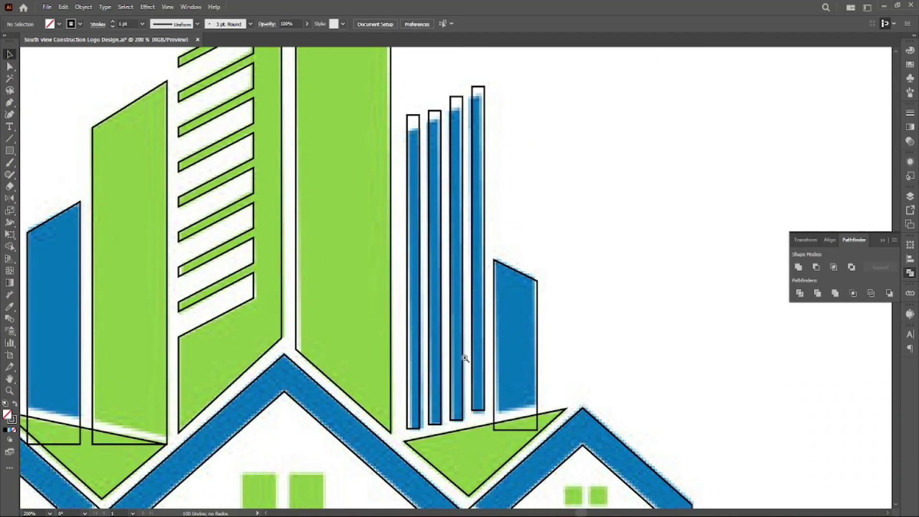
pyautogui.keyDown('ctrl'); pyautogui.keyDown('alt'); pyautogui.click(443, 350); pyautogui.keyUp('alt'); pyautogui.keyUp('ctrl')
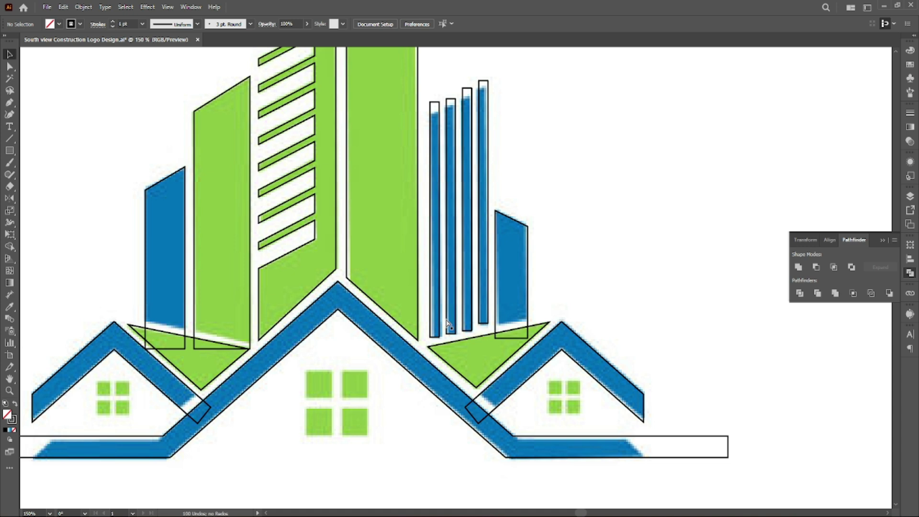
pyautogui.click(513, 305)
pyautogui.click(84, 6)
pyautogui.moveTo(110, 111)
pyautogui.click(235, 111)
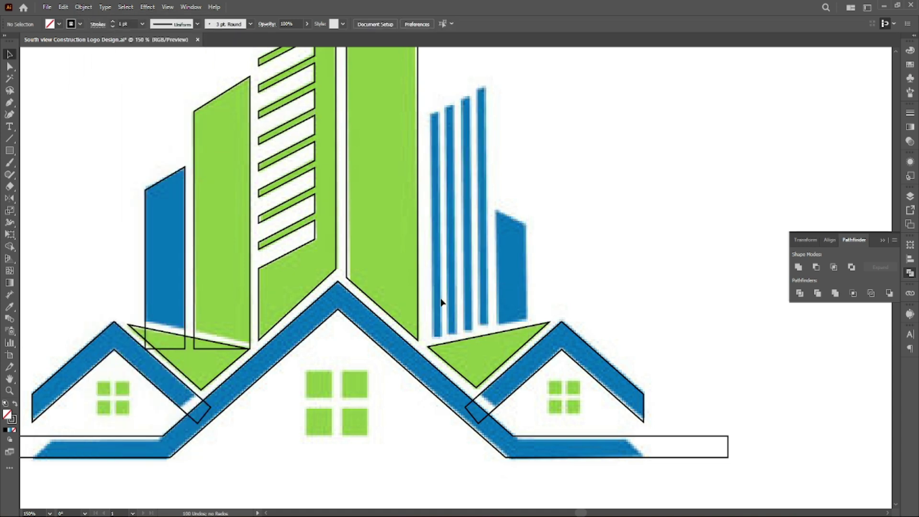
pyautogui.hotkey('ctrl', 'z')
# Extend the bottoms of the four thin bars and the far-right building down into the right green roof triangle.
pyautogui.moveTo(479, 340); pyautogui.dragTo(480, 347)
pyautogui.click(550, 224)
pyautogui.click(513, 249)
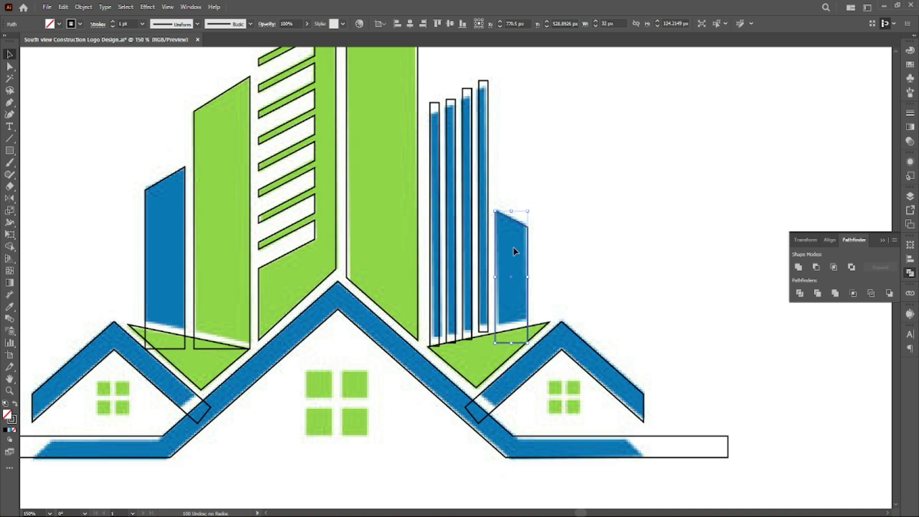
pyautogui.click(551, 278)
pyautogui.click(545, 327)
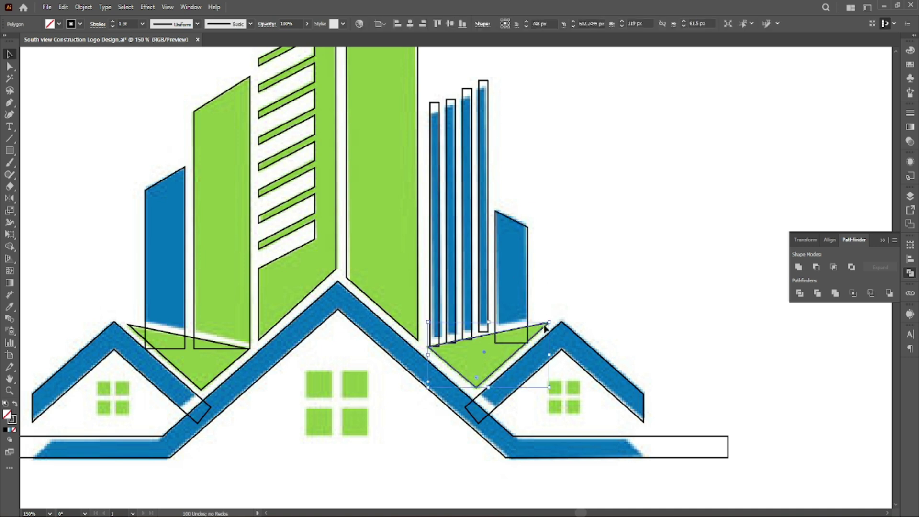
pyautogui.moveTo(549, 354); pyautogui.dragTo(550, 355)
pyautogui.hotkey('ctrl', 'z')
pyautogui.hotkey('ctrl', 'z')
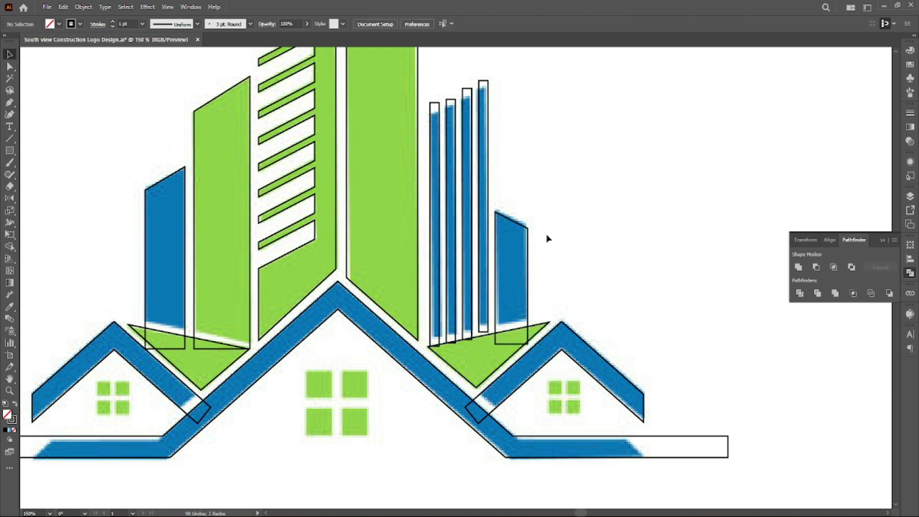
# Save the logo document.
pyautogui.click(47, 6)
pyautogui.click(72, 100)
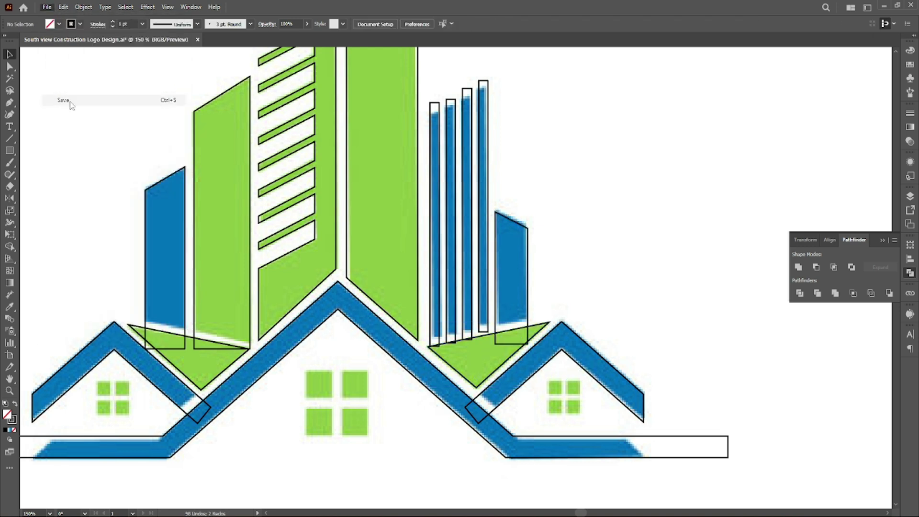
pyautogui.click(185, 382)
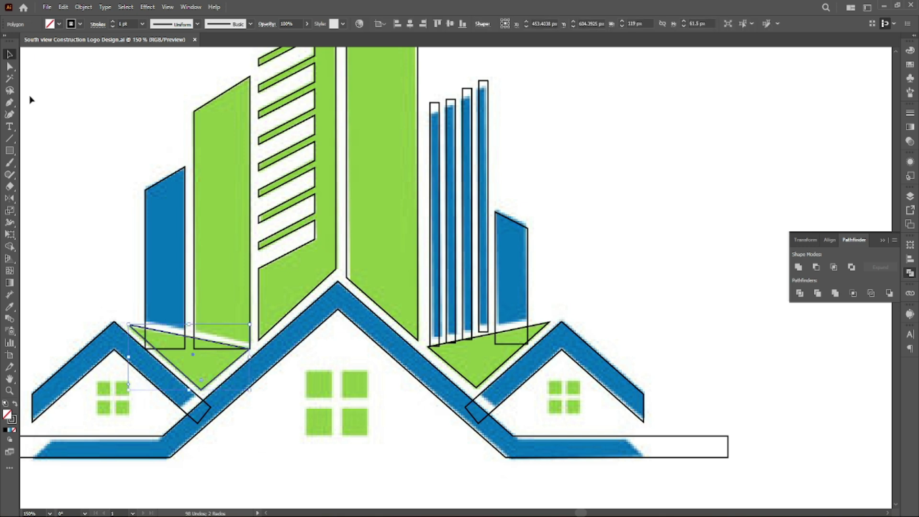
# Offset the left small roof outline by 8 px with miter joins.
pyautogui.click(107, 332)
pyautogui.click(83, 7)
pyautogui.moveTo(106, 262)
pyautogui.click(251, 301)
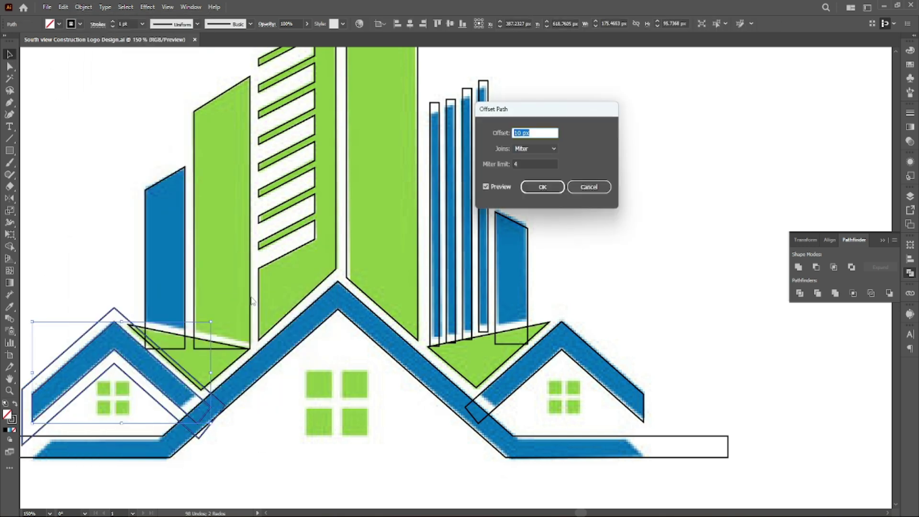
pyautogui.press('Return')
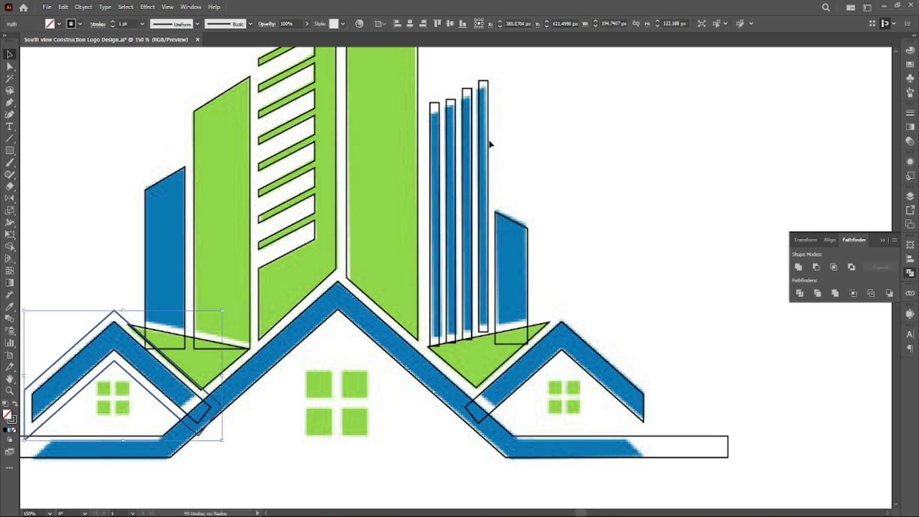
# Divide the left green triangle with the roof's offset outline, ungroup the pieces and delete the excess.
pyautogui.keyDown('shift'); pyautogui.click(215, 383); pyautogui.keyUp('shift')
pyautogui.rightClick(220, 379)
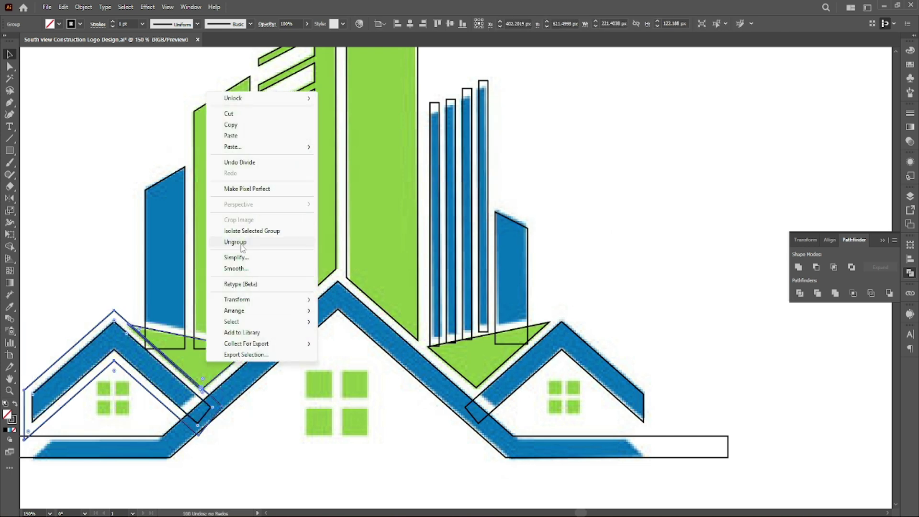
pyautogui.press('Escape')
pyautogui.hotkey('ctrl', 'shift', 'a')
# Offset the right small roof outline by 8 px with miter joins.
pyautogui.click(590, 364)
pyautogui.click(83, 7)
pyautogui.moveTo(96, 266)
pyautogui.click(254, 301)
pyautogui.press('Return')
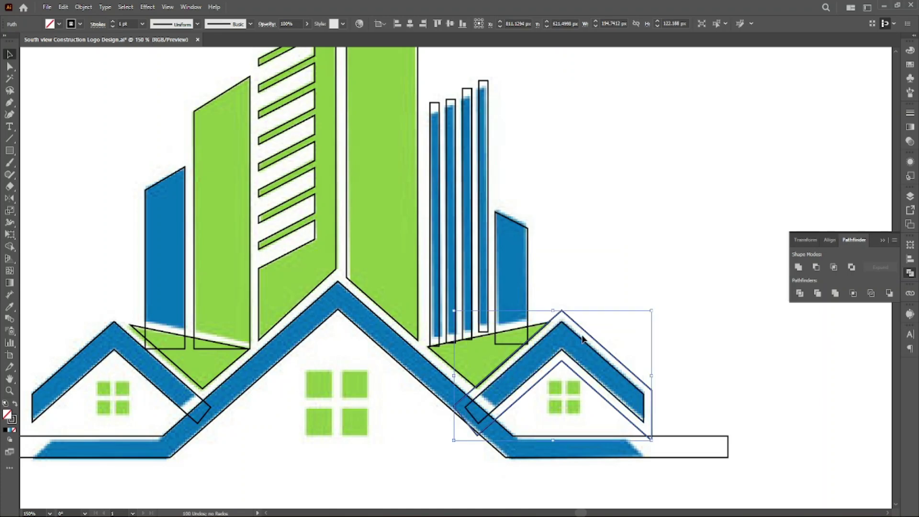
# Divide the right green triangle with the offset roof outline, ungroup the pieces and keep only the trimmed triangle.
pyautogui.keyDown('shift'); pyautogui.click(461, 375); pyautogui.keyUp('shift')
pyautogui.hotkey('ctrl', 'g')
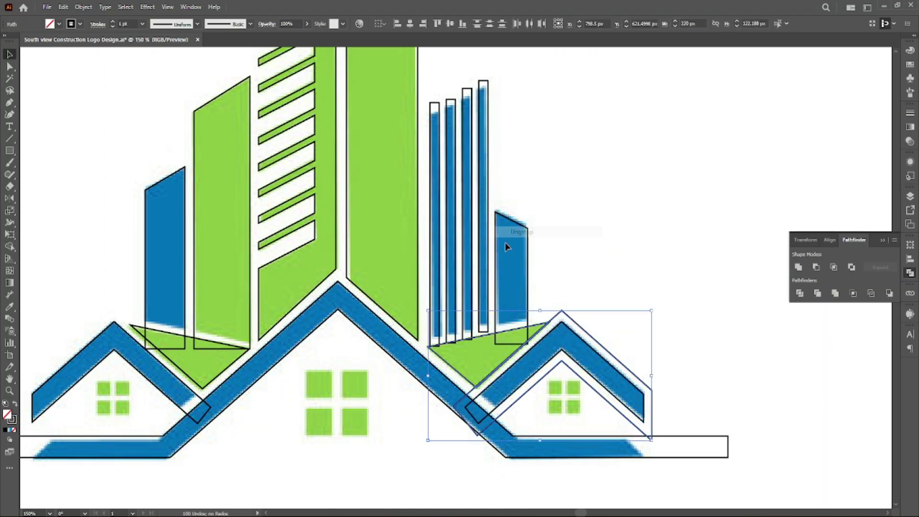
pyautogui.click(449, 374)
pyautogui.click(453, 377)
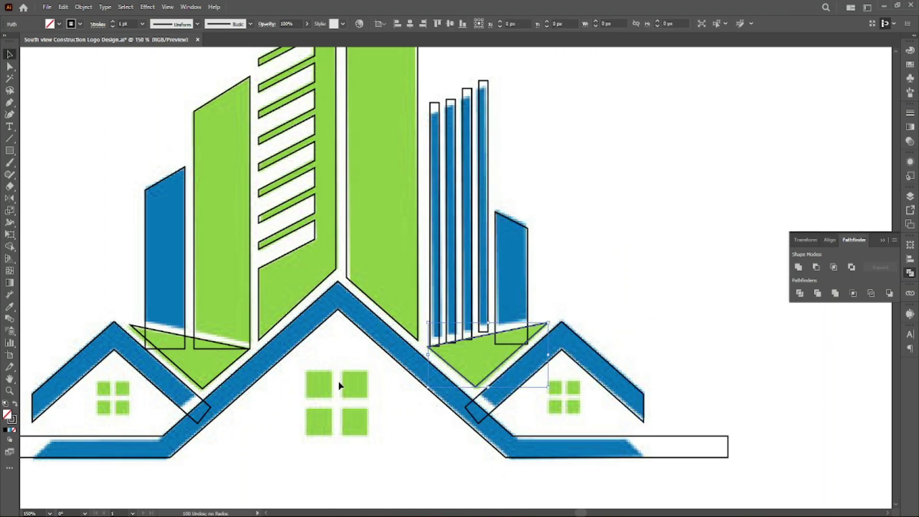
# Offset both trimmed green roof triangles by 8 px with miter joins.
pyautogui.keyDown('shift'); pyautogui.click(231, 376); pyautogui.keyUp('shift')
pyautogui.click(84, 7)
pyautogui.moveTo(112, 246)
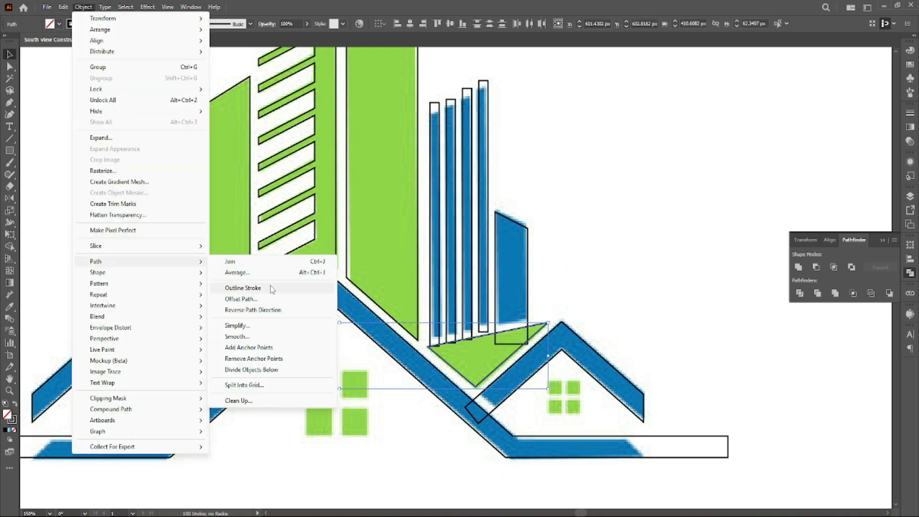
pyautogui.click(246, 300)
pyautogui.press('Return')
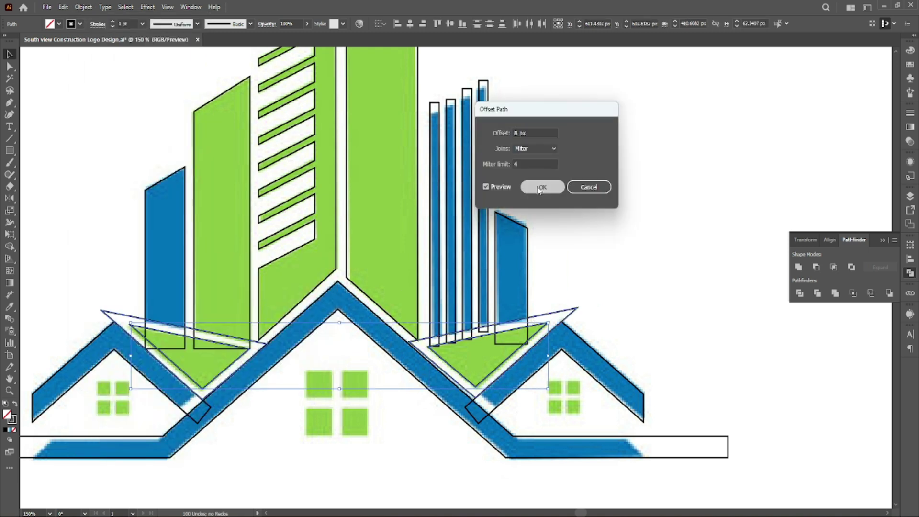
# Divide the overlapping outer buildings and bars with the offset triangle outlines, ungroup the pieces and delete the excess below the gaps.
pyautogui.keyDown('shift'); pyautogui.click(201, 295); pyautogui.keyUp('shift')
pyautogui.click(799, 293)
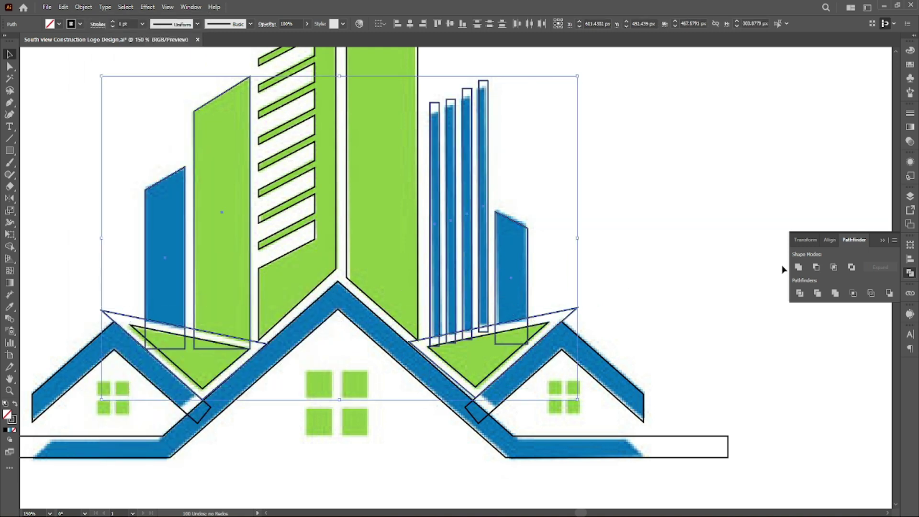
pyautogui.rightClick(410, 248)
pyautogui.click(437, 397)
pyautogui.moveTo(504, 259); pyautogui.dragTo(431, 280)
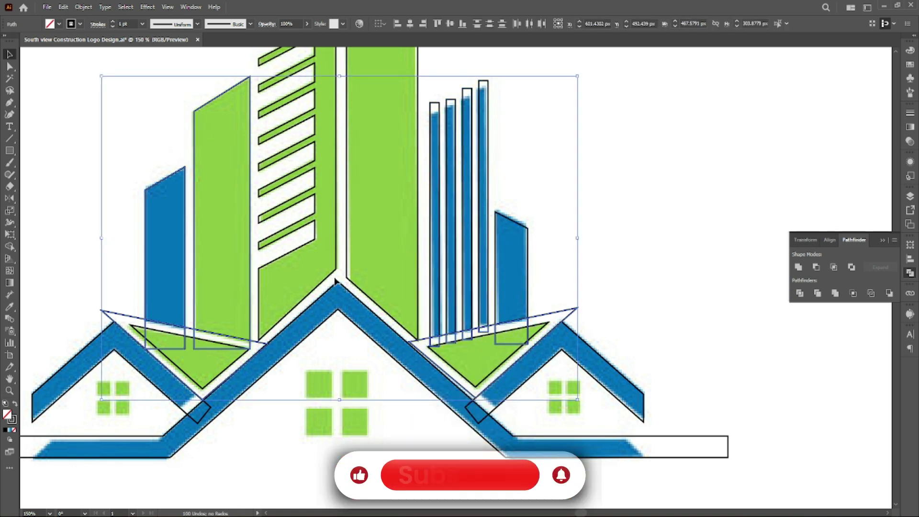
pyautogui.moveTo(168, 283); pyautogui.dragTo(204, 262)
pyautogui.press('Delete')
# Draw a rising curved path with the Pen tool across the tops of the four narrow blue bars.
pyautogui.scroll(3, 204, 262)
pyautogui.press('p')
pyautogui.click(415, 184)
pyautogui.moveTo(496, 149); pyautogui.dragTo(566, 109)
pyautogui.keyDown('ctrl'); pyautogui.click(520, 189); pyautogui.keyUp('ctrl')
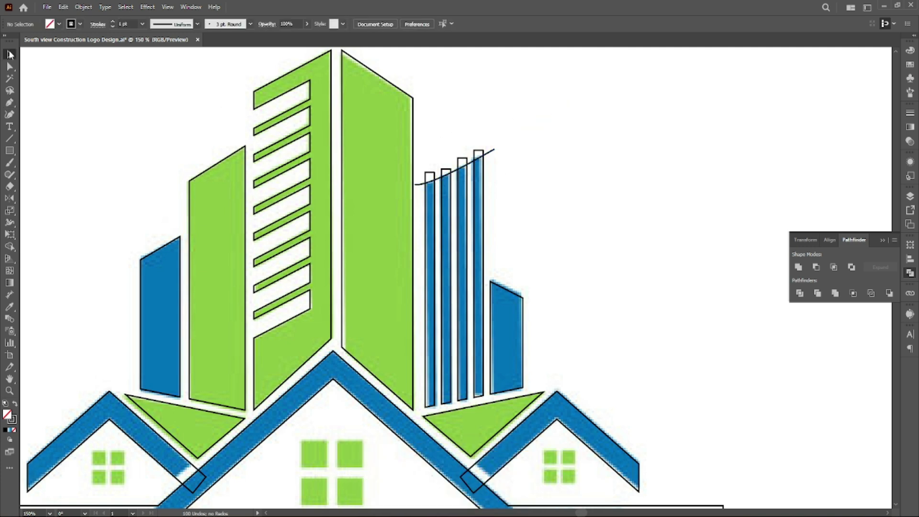
# Divide the four narrow bars with the curved path, ungroup the pieces and delete the parts above the curve.
pyautogui.moveTo(489, 183); pyautogui.dragTo(490, 185)
pyautogui.click(800, 293)
pyautogui.rightClick(455, 179)
pyautogui.click(481, 345)
pyautogui.moveTo(495, 223); pyautogui.dragTo(429, 218)
pyautogui.press('Delete')
# Offset the large central roof outline by 8 px.
pyautogui.moveTo(425, 471); pyautogui.dragTo(418, 399)
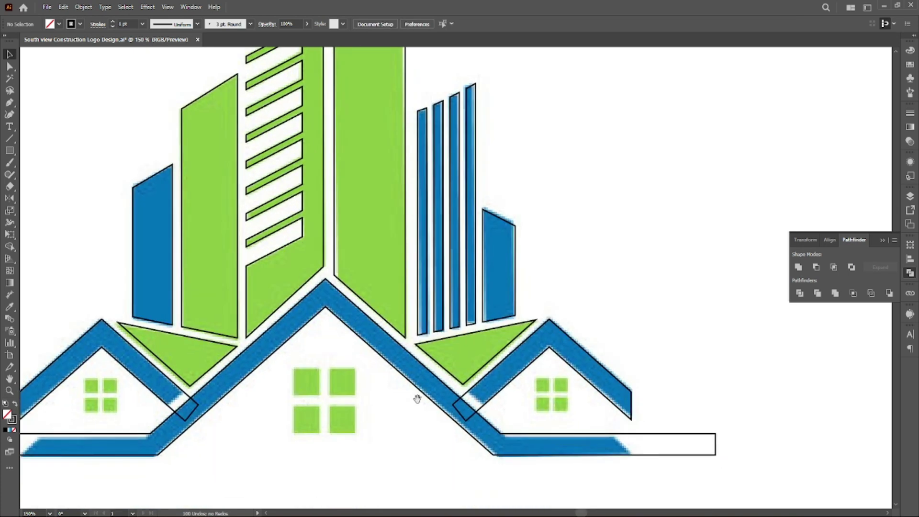
pyautogui.click(495, 429)
pyautogui.click(85, 7)
pyautogui.moveTo(112, 262)
pyautogui.click(244, 296)
pyautogui.click(539, 186)
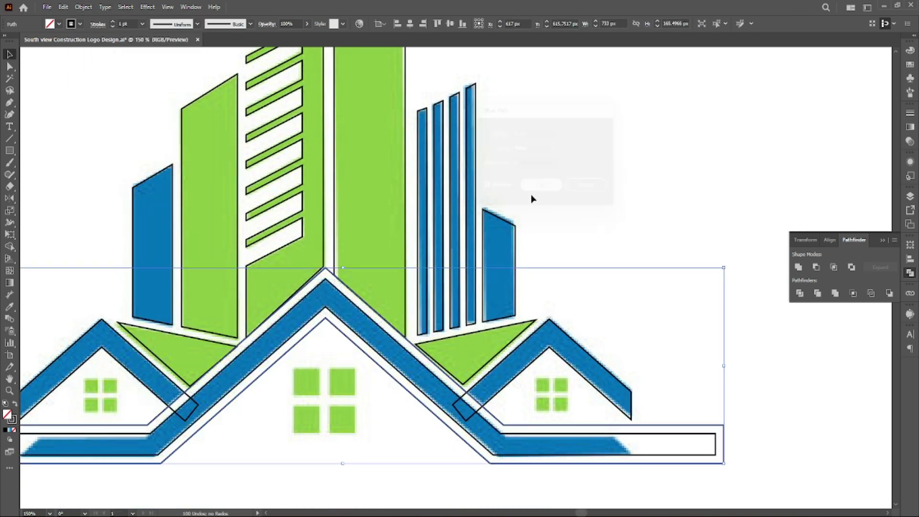
# Trim the inner ends of both small roofs with the offset central roof outline and remove the excess pieces.
pyautogui.rightClick(527, 365)
pyautogui.click(554, 243)
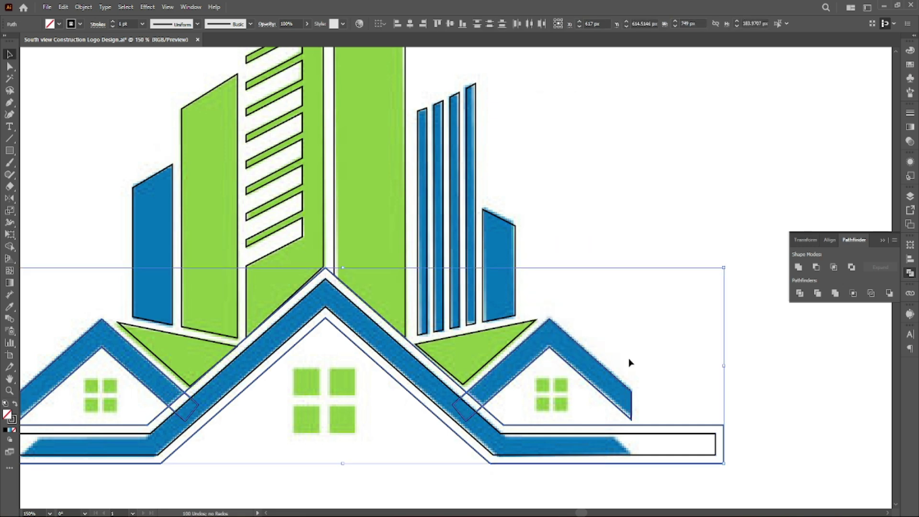
pyautogui.click(154, 382)
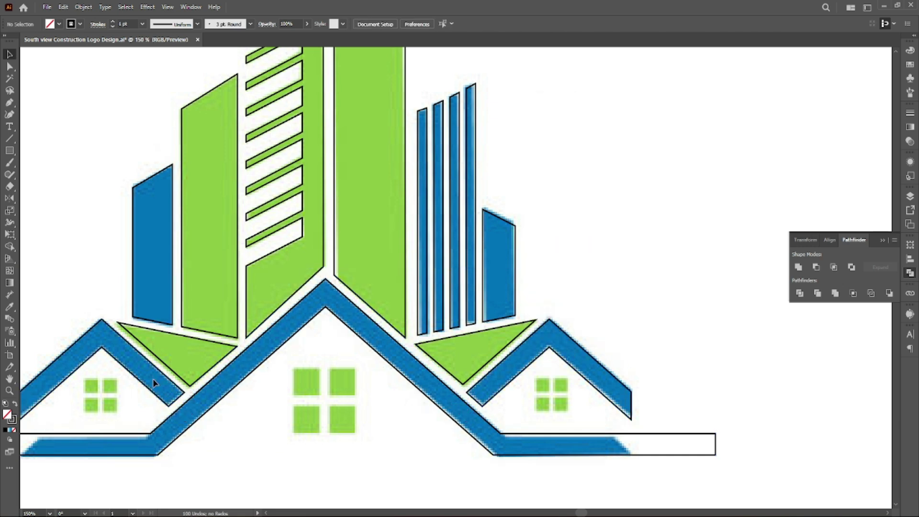
# Try to shift the left green triangle and its corner points closer to the left small roof.
pyautogui.click(172, 371)
pyautogui.moveTo(118, 354); pyautogui.dragTo(111, 357)
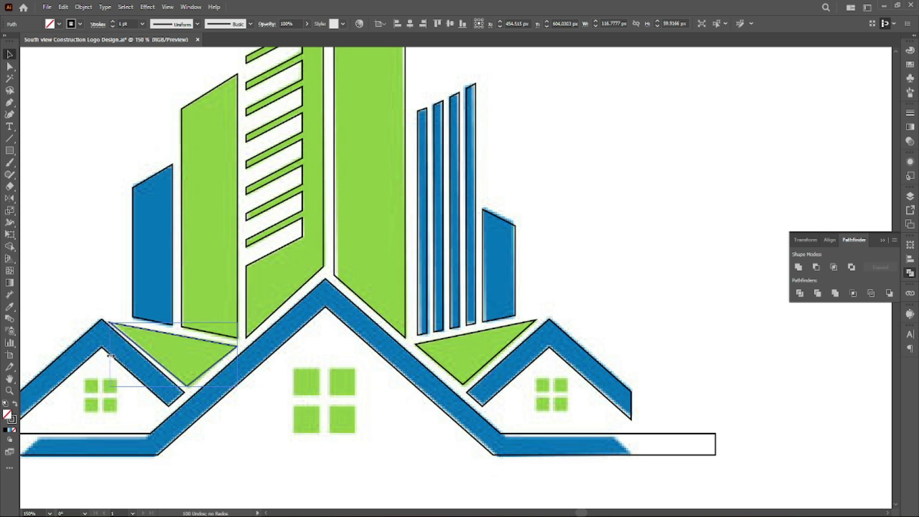
pyautogui.hotkey('ctrl', 'z')
pyautogui.hotkey('ctrl', 'z')
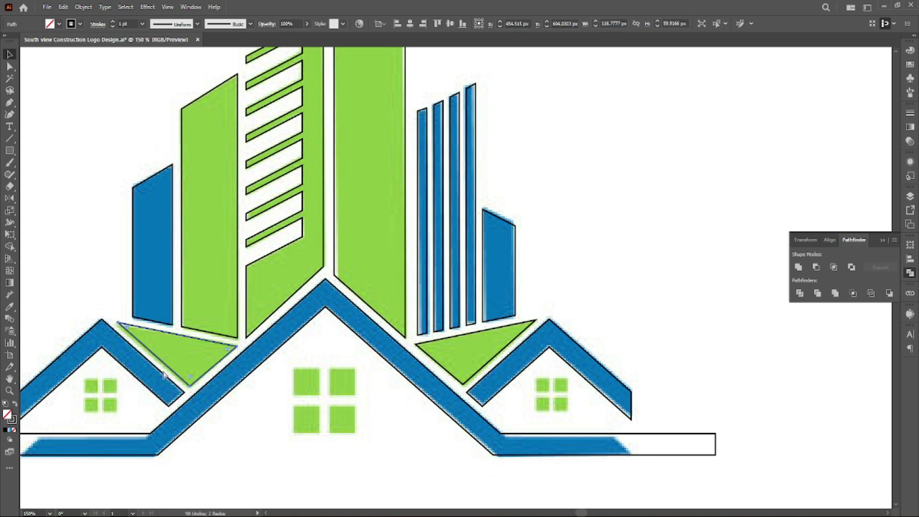
pyautogui.moveTo(120, 324); pyautogui.dragTo(108, 325)
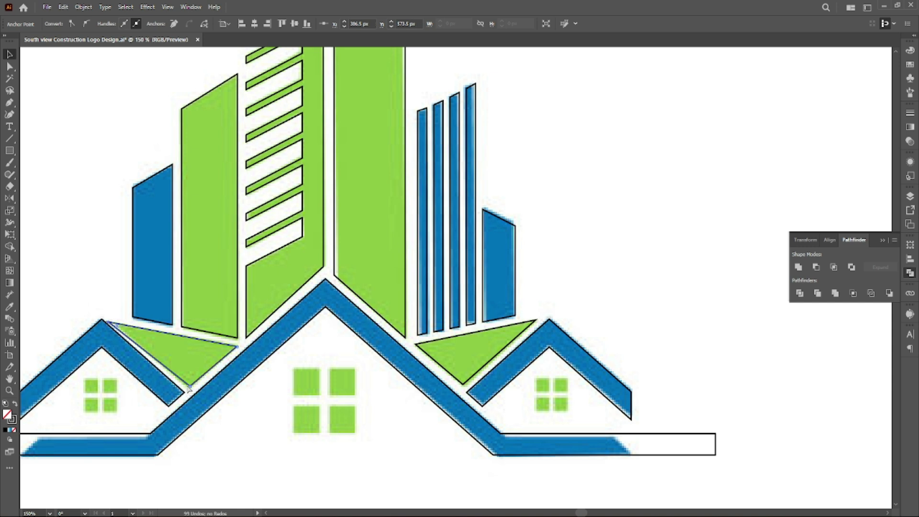
pyautogui.moveTo(190, 389); pyautogui.dragTo(187, 393)
pyautogui.hotkey('ctrl', 'z')
pyautogui.hotkey('ctrl', 'z')
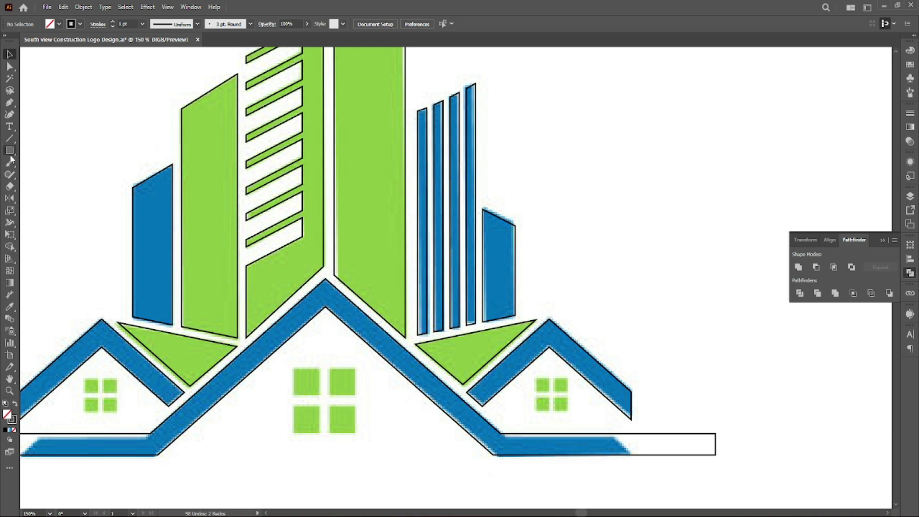
# Trace the four window panes of the left small house with rectangles of about 13 by 14 px.
pyautogui.moveTo(98, 394); pyautogui.dragTo(98, 394)
pyautogui.moveTo(85, 383); pyautogui.dragTo(227, 415)
pyautogui.moveTo(120, 383); pyautogui.dragTo(162, 435)
pyautogui.keyDown('shift'); pyautogui.click(121, 383); pyautogui.keyUp('shift')
# Trace the four panes of the large central window with rectangles.
pyautogui.moveTo(417, 404); pyautogui.dragTo(316, 321)
pyautogui.scroll(-1, 317, 321)
pyautogui.moveTo(56, 333); pyautogui.dragTo(618, 307)
pyautogui.moveTo(643, 357); pyautogui.dragTo(753, 434)
pyautogui.keyDown('ctrl'); pyautogui.click(762, 396); pyautogui.keyUp('ctrl')
# Copy the left small house's four window panes onto the right small house's window.
pyautogui.keyDown('ctrl'); pyautogui.keyDown('alt'); pyautogui.click(570, 305); pyautogui.keyUp('alt'); pyautogui.keyUp('ctrl')
pyautogui.keyDown('ctrl'); pyautogui.keyDown('alt'); pyautogui.click(551, 307); pyautogui.keyUp('alt'); pyautogui.keyUp('ctrl')
pyautogui.keyDown('ctrl'); pyautogui.keyDown('alt'); pyautogui.click(480, 312); pyautogui.keyUp('alt'); pyautogui.keyUp('ctrl')
pyautogui.moveTo(187, 269); pyautogui.dragTo(639, 271)
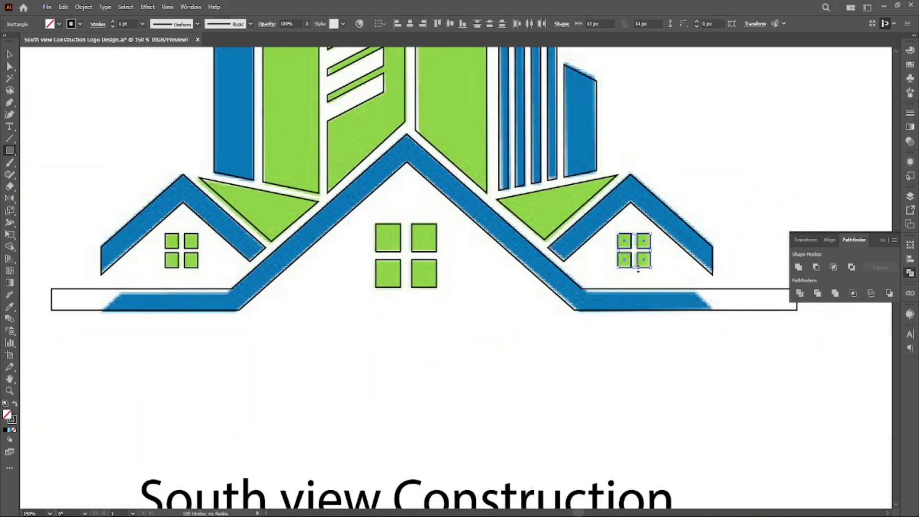
# Cut the left end of the base band along a slanted line matching the reference and remove the excess piece.
pyautogui.click(181, 327)
pyautogui.moveTo(132, 281)
pyautogui.mouseDown()
pyautogui.moveTo(84, 329)
pyautogui.moveTo(126, 301)
pyautogui.moveTo(195, 330)
pyautogui.mouseUp()
pyautogui.click(800, 293)
pyautogui.rightClick(196, 288)
pyautogui.click(249, 167)
pyautogui.click(195, 330)
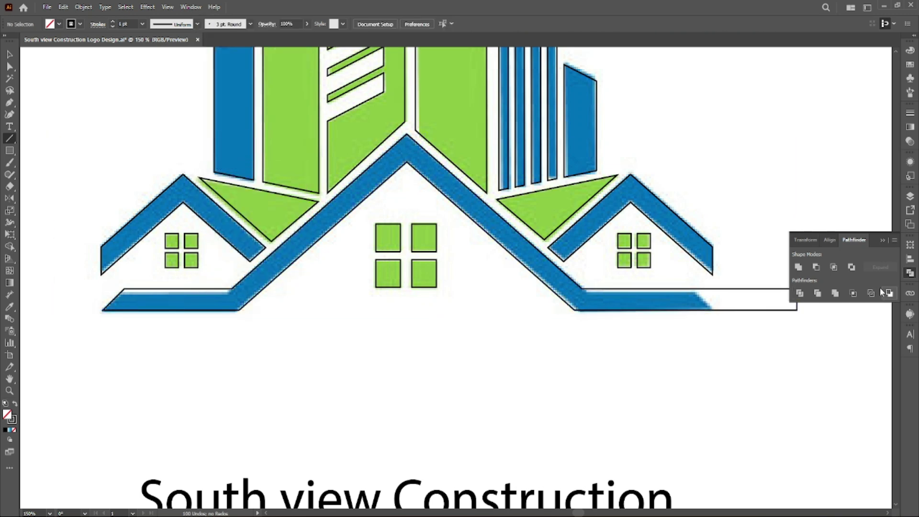
# Cut the right end of the base band along a slanted line, ungroup the pieces and delete the excess.
pyautogui.moveTo(738, 333); pyautogui.dragTo(738, 332)
pyautogui.moveTo(738, 334); pyautogui.dragTo(638, 330)
pyautogui.click(801, 293)
pyautogui.rightClick(679, 291)
pyautogui.click(718, 174)
pyautogui.press('Delete')
pyautogui.hotkey('ctrl', '-')
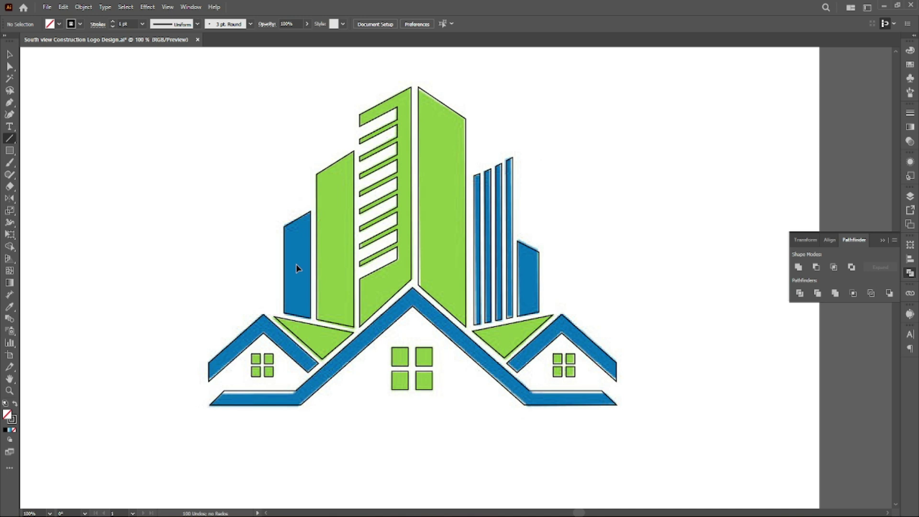
pyautogui.click(46, 7)
pyautogui.click(62, 188)
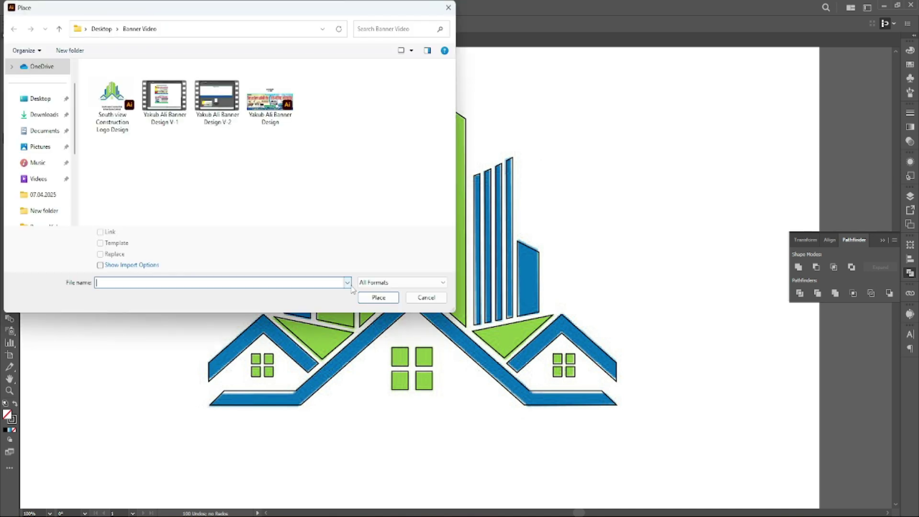
pyautogui.click(427, 297)
# Save the document.
pyautogui.click(46, 8)
pyautogui.click(67, 99)
# Swap fill and stroke on the outlines of the blue buildings, narrow bars and roofs to make them solid black without a stroke.
pyautogui.keyDown('ctrl'); pyautogui.click(284, 307); pyautogui.keyUp('ctrl')
pyautogui.moveTo(245, 320); pyautogui.dragTo(257, 328)
pyautogui.keyDown('ctrl'); pyautogui.keyDown('shift'); pyautogui.click(522, 259); pyautogui.keyUp('shift'); pyautogui.keyUp('ctrl')
pyautogui.keyDown('ctrl'); pyautogui.keyDown('shift'); pyautogui.click(319, 395); pyautogui.keyUp('shift'); pyautogui.keyUp('ctrl')
pyautogui.click(16, 404)
pyautogui.keyDown('ctrl'); pyautogui.click(255, 335); pyautogui.keyUp('ctrl')
pyautogui.click(16, 404)
pyautogui.keyDown('ctrl'); pyautogui.keyDown('shift'); pyautogui.click(353, 354); pyautogui.keyUp('shift'); pyautogui.keyUp('ctrl')
pyautogui.keyDown('ctrl'); pyautogui.keyDown('shift'); pyautogui.click(302, 292); pyautogui.keyUp('shift'); pyautogui.keyUp('ctrl')
pyautogui.keyDown('ctrl'); pyautogui.keyDown('shift'); pyautogui.click(500, 206); pyautogui.keyUp('shift'); pyautogui.keyUp('ctrl')
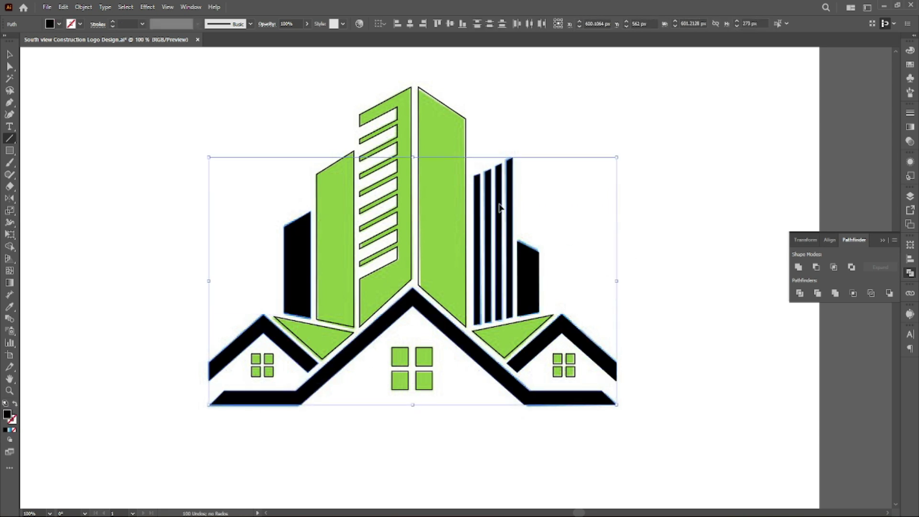
# Set the fill of the selected black buildings, bars and roofs to RGB 0, 67, 221.
pyautogui.click(910, 50)
pyautogui.click(896, 47)
pyautogui.click(809, 78)
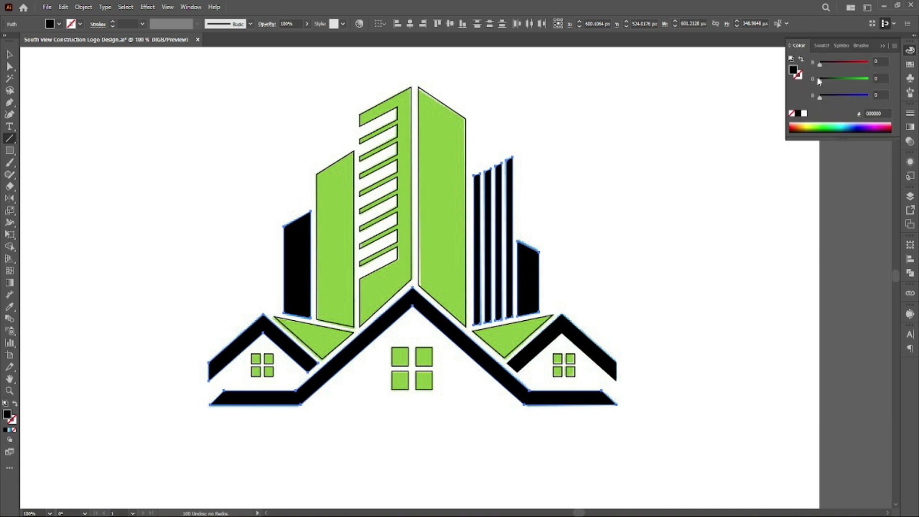
pyautogui.moveTo(821, 98); pyautogui.dragTo(875, 98)
pyautogui.moveTo(822, 81)
pyautogui.mouseDown()
pyautogui.moveTo(865, 99)
pyautogui.moveTo(828, 73)
pyautogui.mouseUp()
pyautogui.write('67')
pyautogui.press('Tab')
pyautogui.write('22')
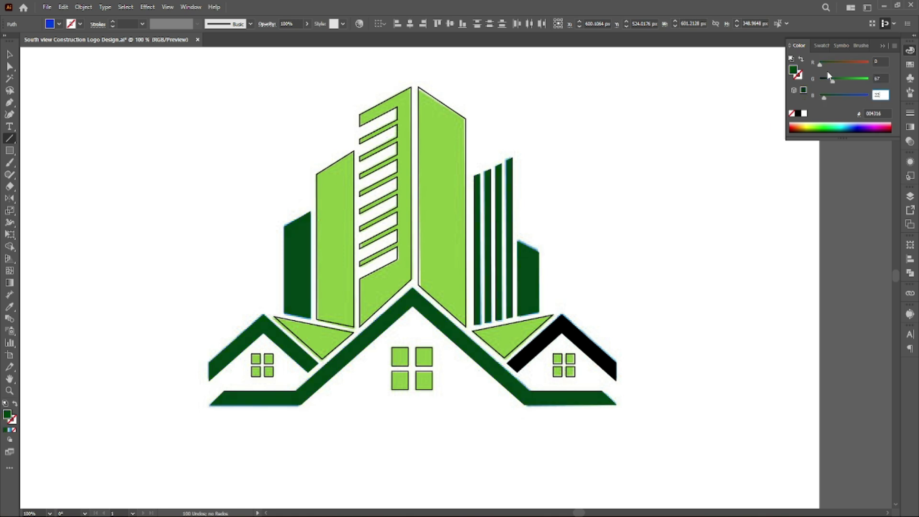
pyautogui.write('1')
# Apply the blue fill of the neighbouring shapes to the black right small roof with the Eyedropper.
pyautogui.keyDown('ctrl'); pyautogui.click(564, 327); pyautogui.keyUp('ctrl')
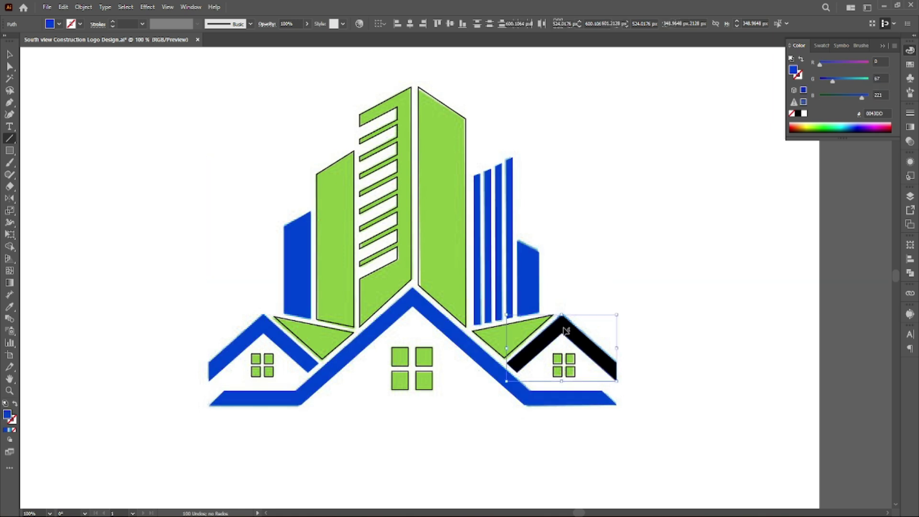
pyautogui.click(10, 307)
pyautogui.click(301, 273)
# Group the panes of each window separately: the left house, the central house and the right house.
pyautogui.moveTo(244, 361); pyautogui.dragTo(269, 373)
pyautogui.rightClick(261, 368)
pyautogui.click(288, 192)
pyautogui.moveTo(383, 362); pyautogui.dragTo(418, 380)
pyautogui.rightClick(417, 380)
pyautogui.click(442, 204)
pyautogui.rightClick(571, 374)
pyautogui.click(594, 204)
# Select all windows, green triangles and green buildings and fill them with the green sampled from the reference image.
pyautogui.keyDown('shift'); pyautogui.click(398, 366); pyautogui.keyUp('shift')
pyautogui.keyDown('ctrl'); pyautogui.keyDown('shift'); pyautogui.click(265, 367); pyautogui.keyUp('shift'); pyautogui.keyUp('ctrl')
pyautogui.keyDown('ctrl'); pyautogui.keyDown('shift'); pyautogui.click(326, 321); pyautogui.keyUp('shift'); pyautogui.keyUp('ctrl')
pyautogui.keyDown('ctrl'); pyautogui.keyDown('shift'); pyautogui.click(340, 330); pyautogui.keyUp('shift'); pyautogui.keyUp('ctrl')
pyautogui.keyDown('ctrl'); pyautogui.keyDown('shift'); pyautogui.click(398, 261); pyautogui.keyUp('shift'); pyautogui.keyUp('ctrl')
pyautogui.keyDown('ctrl'); pyautogui.keyDown('shift'); pyautogui.click(420, 266); pyautogui.keyUp('shift'); pyautogui.keyUp('ctrl')
pyautogui.keyDown('ctrl'); pyautogui.keyDown('shift'); pyautogui.click(487, 345); pyautogui.keyUp('shift'); pyautogui.keyUp('ctrl')
pyautogui.click(507, 334)
# Set the fill of the selected green shapes to RGB 131, 221, 0.
pyautogui.write('131')
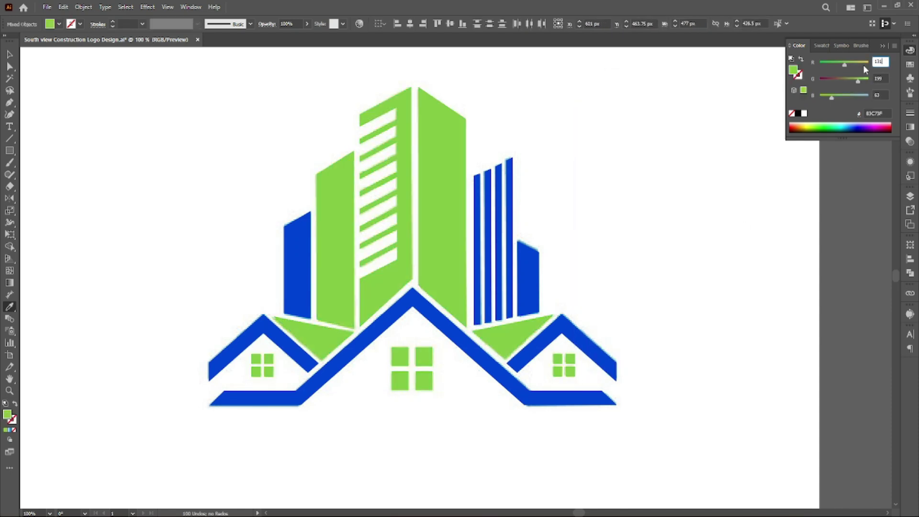
pyautogui.press('Tab')
pyautogui.write('221')
pyautogui.press('Tab')
pyautogui.write('0')
pyautogui.press('Return')
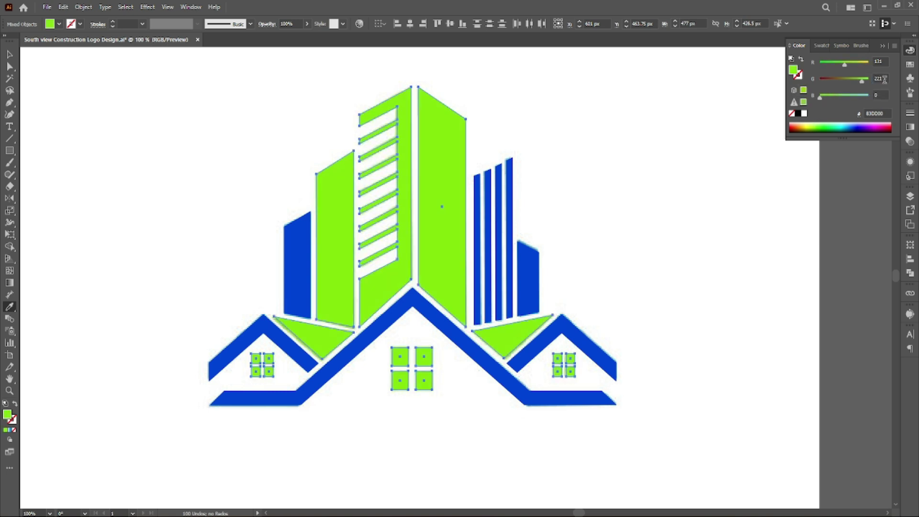
# Darken the selected shapes' fill by setting its green component to 203.
pyautogui.moveTo(863, 80)
pyautogui.mouseDown()
pyautogui.moveTo(885, 81)
pyautogui.moveTo(845, 77)
pyautogui.mouseUp()
pyautogui.hotkey('ctrl', 'z')
pyautogui.write('203')
pyautogui.press('Return')
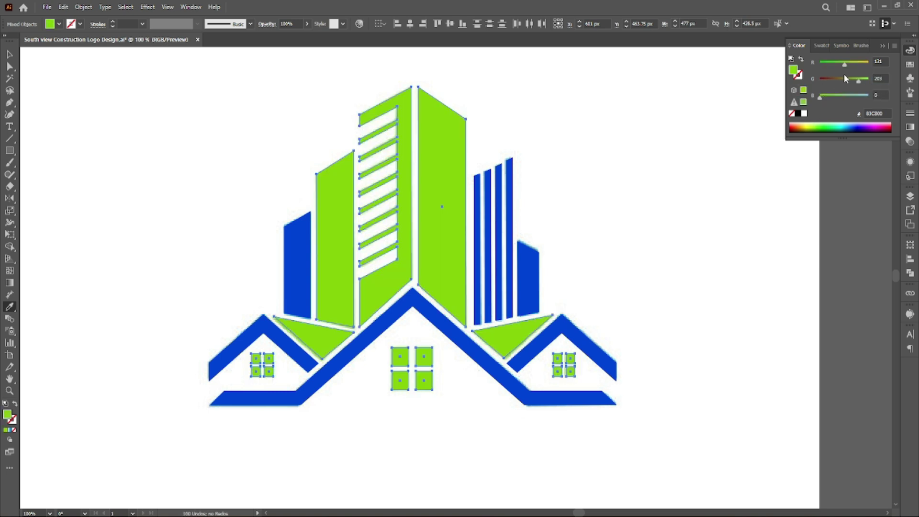
# Group all the building, roof and window shapes of the logo into one object.
pyautogui.keyDown('ctrl'); pyautogui.click(616, 226); pyautogui.keyUp('ctrl')
pyautogui.moveTo(171, 110); pyautogui.dragTo(577, 376)
pyautogui.rightClick(445, 261)
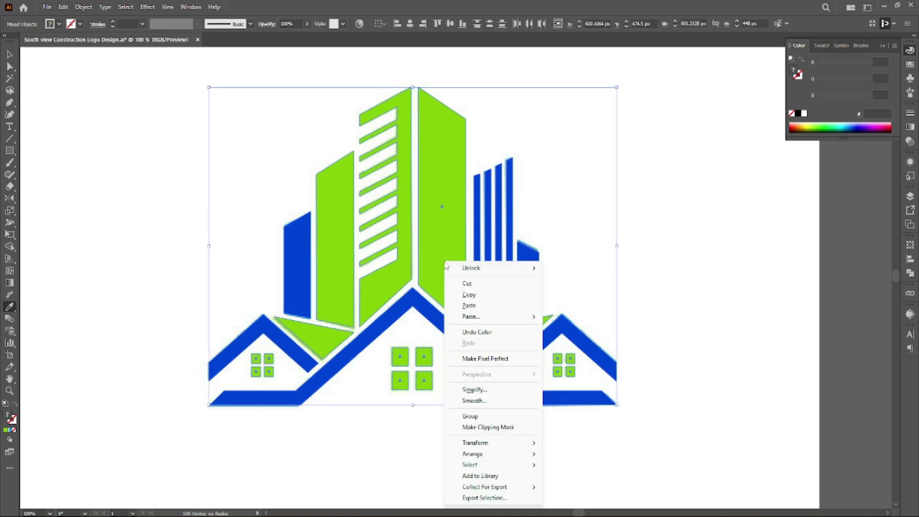
pyautogui.click(472, 417)
pyautogui.keyDown('ctrl'); pyautogui.click(474, 431); pyautogui.keyUp('ctrl')
pyautogui.scroll(-1, 479, 195)
# Select the company name text, open its character settings and save the document.
pyautogui.keyDown('ctrl'); pyautogui.click(384, 430); pyautogui.keyUp('ctrl')
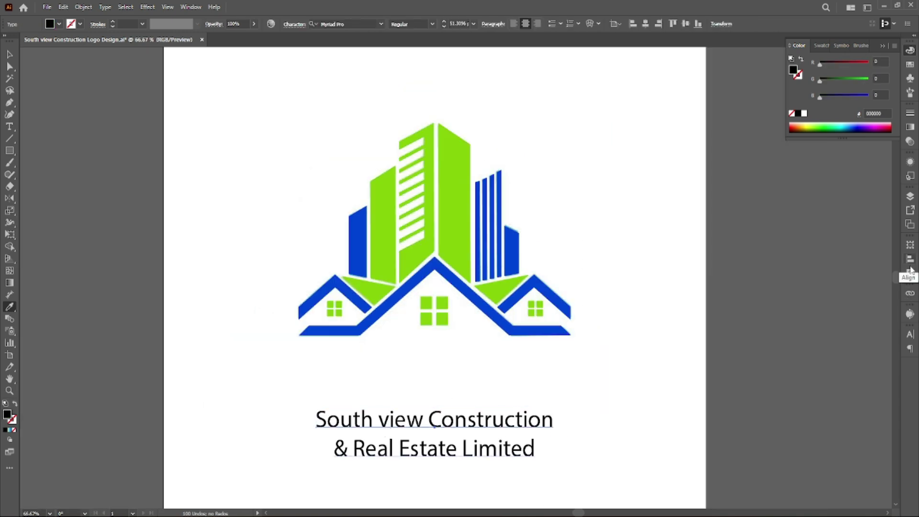
pyautogui.click(911, 335)
pyautogui.click(47, 7)
pyautogui.click(62, 111)
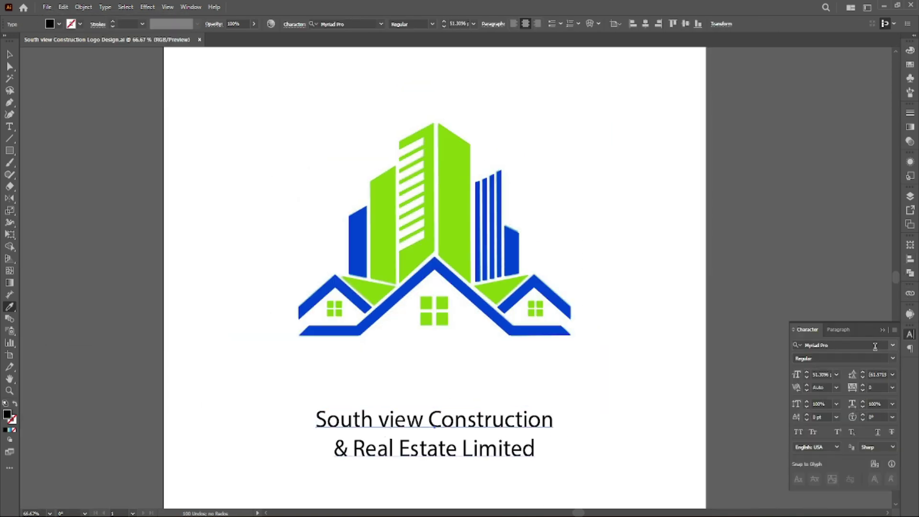
# Set the company name text's font to Akhand with the Black style.
pyautogui.click(893, 345)
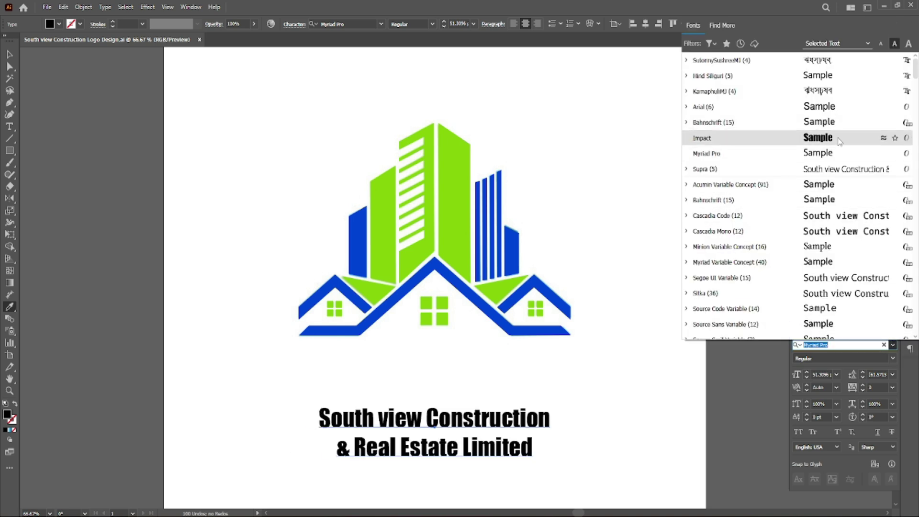
pyautogui.scroll(-4, 839, 141)
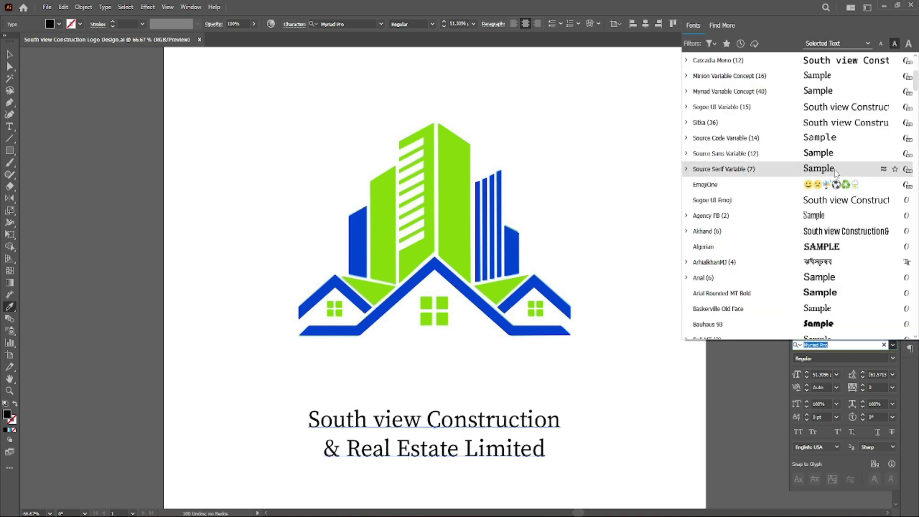
pyautogui.click(836, 232)
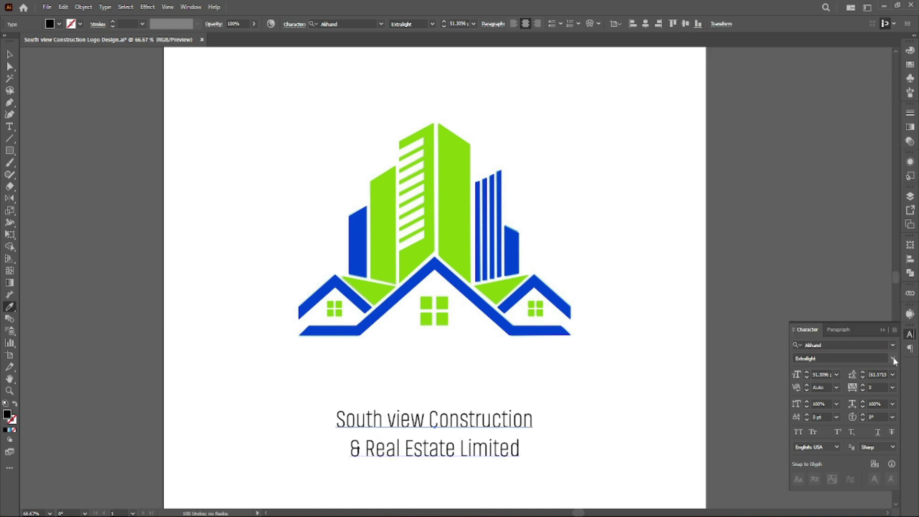
pyautogui.click(893, 358)
pyautogui.click(809, 424)
# Capitalize the V in "South View Construction" and move the text up directly beneath the logo.
pyautogui.doubleClick(394, 424)
pyautogui.press('BackSpace')
pyautogui.write('V')
pyautogui.moveTo(412, 423); pyautogui.dragTo(395, 355)
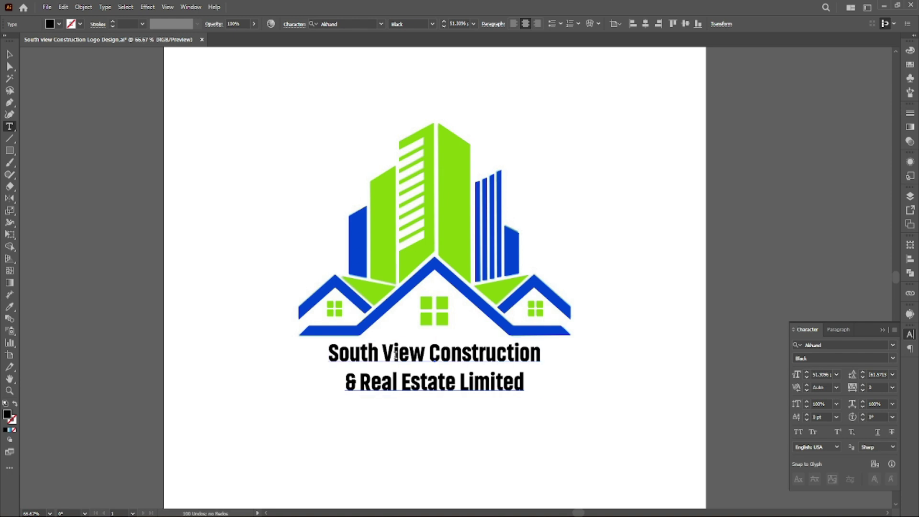
# Enlarge the company name text toward the logo's width and nudge it down to leave a small gap below the logo.
pyautogui.moveTo(329, 368); pyautogui.dragTo(298, 376)
pyautogui.press('Down')
pyautogui.press('Down')
pyautogui.press('Down')
pyautogui.press('Down')
pyautogui.press('Down')
pyautogui.press('Down')
pyautogui.press('Down')
pyautogui.press('Down')
pyautogui.press('Down')
pyautogui.press('Down')
pyautogui.press('Down')
pyautogui.press('Down')
pyautogui.press('Down')
pyautogui.press('Down')
pyautogui.press('Down')
pyautogui.press('Down')
pyautogui.press('Down')
pyautogui.press('Down')
pyautogui.press('Down')
# Change the company name to uppercase and scale it to about 59 pt to match the logo's width.
pyautogui.click(105, 8)
pyautogui.moveTo(152, 166)
pyautogui.click(290, 166)
pyautogui.moveTo(588, 376); pyautogui.dragTo(571, 377)
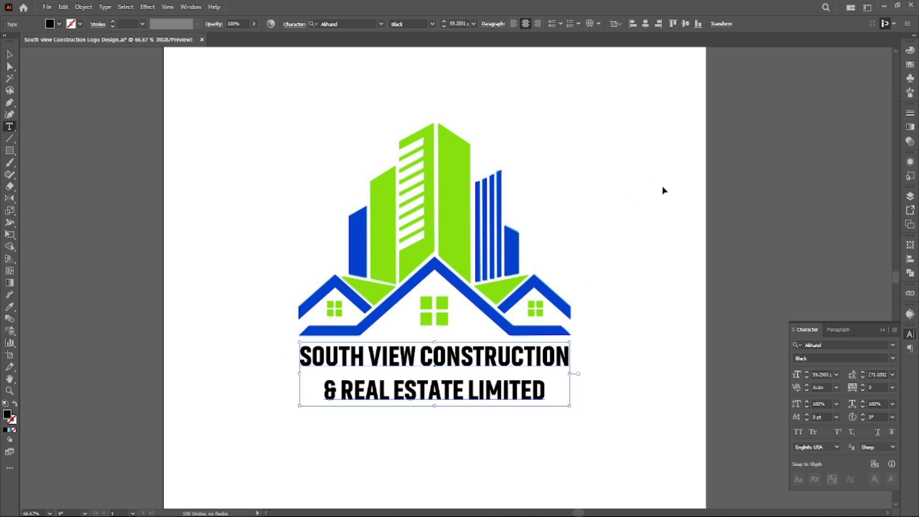
# Show the hidden reference logo image and place it beside the artboard for comparison with the traced logo.
pyautogui.moveTo(421, 390); pyautogui.dragTo(413, 418)
pyautogui.click(322, 23)
pyautogui.rightClick(427, 226)
pyautogui.click(472, 382)
pyautogui.keyDown('ctrl'); pyautogui.click(598, 230); pyautogui.keyUp('ctrl')
pyautogui.click(83, 7)
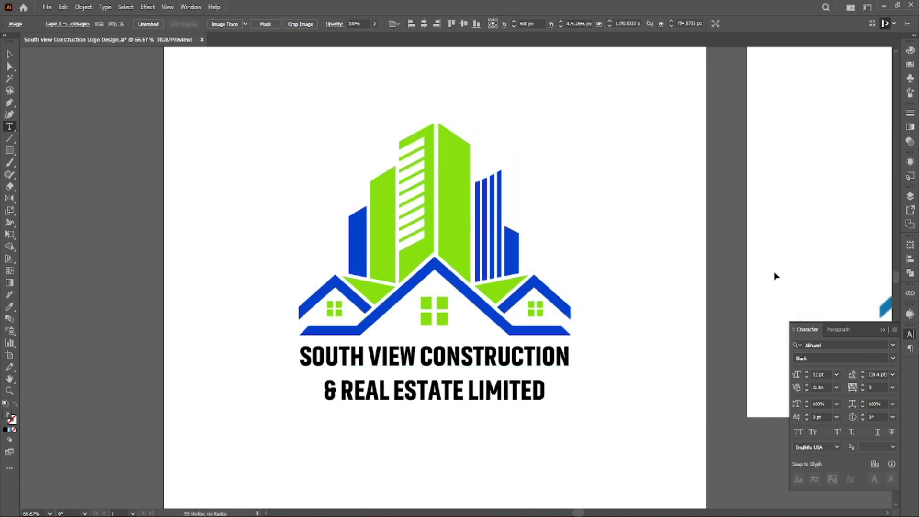
pyautogui.moveTo(559, 324); pyautogui.dragTo(442, 344)
pyautogui.keyDown('ctrl'); pyautogui.click(346, 297); pyautogui.keyUp('ctrl')
pyautogui.click(264, 320)
pyautogui.hotkey('ctrl', 'a')
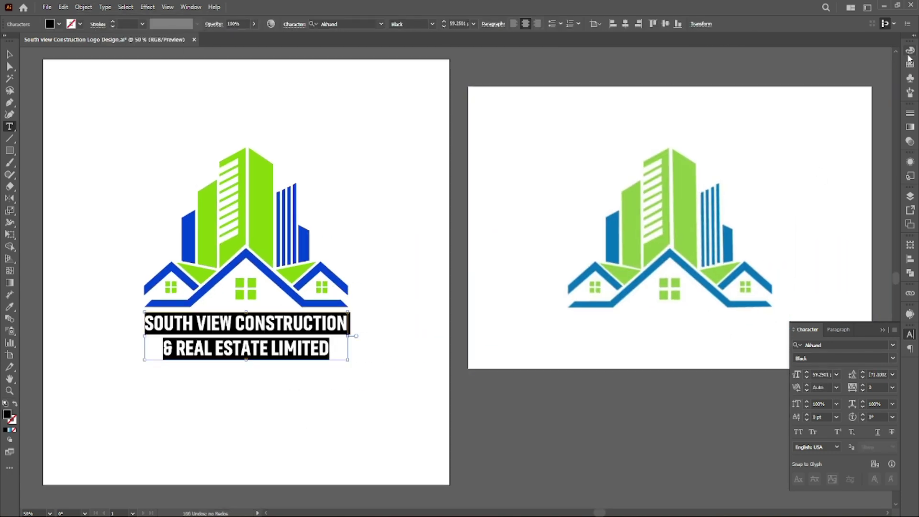
pyautogui.click(204, 316)
pyautogui.tripleClick(205, 316)
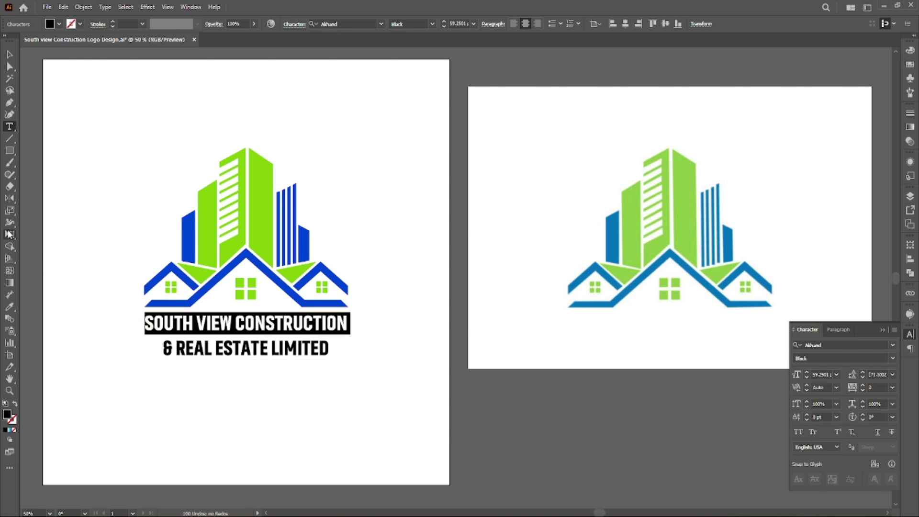
pyautogui.keyDown('ctrl'); pyautogui.click(241, 377); pyautogui.keyUp('ctrl')
# Scale up the traced logo and company name together until they nearly fill the artboard's width, keeping them centered horizontally.
pyautogui.moveTo(289, 317); pyautogui.dragTo(297, 322)
pyautogui.click(48, 7)
pyautogui.click(61, 101)
pyautogui.moveTo(70, 125); pyautogui.dragTo(365, 306)
pyautogui.moveTo(358, 260); pyautogui.dragTo(441, 281)
pyautogui.rightClick(337, 236)
pyautogui.click(417, 158)
pyautogui.click(321, 24)
pyautogui.moveTo(481, 293); pyautogui.dragTo(488, 290)
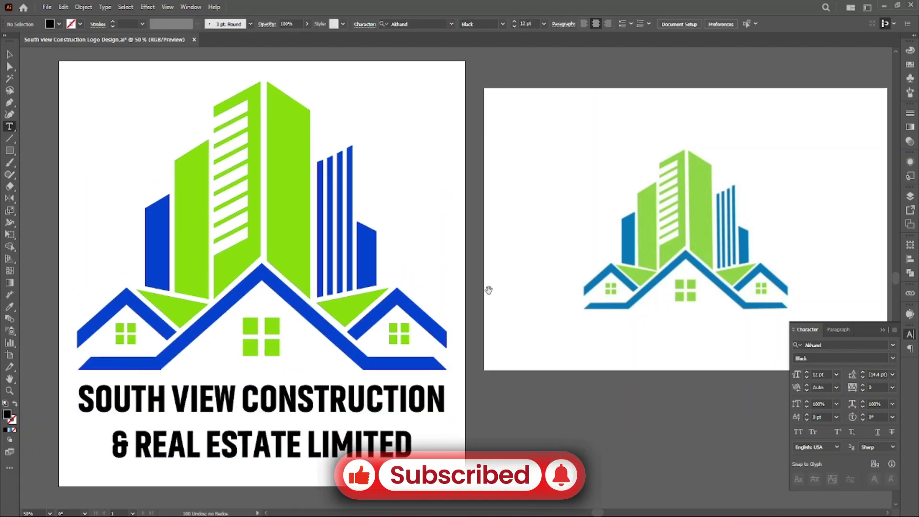